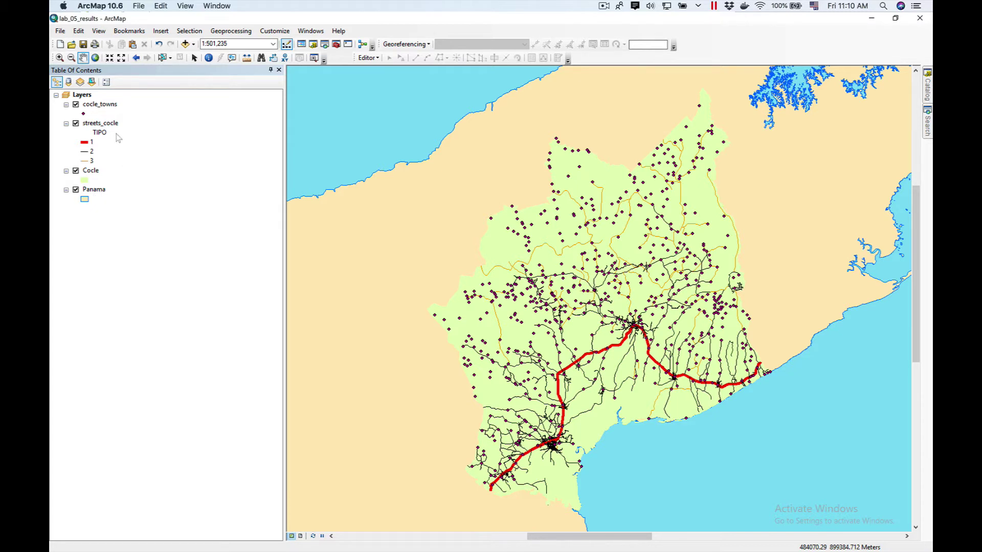
# Open Select By Attributes for the cocle_towns layer and position the dialog over the map.
pyautogui.click(105, 105)
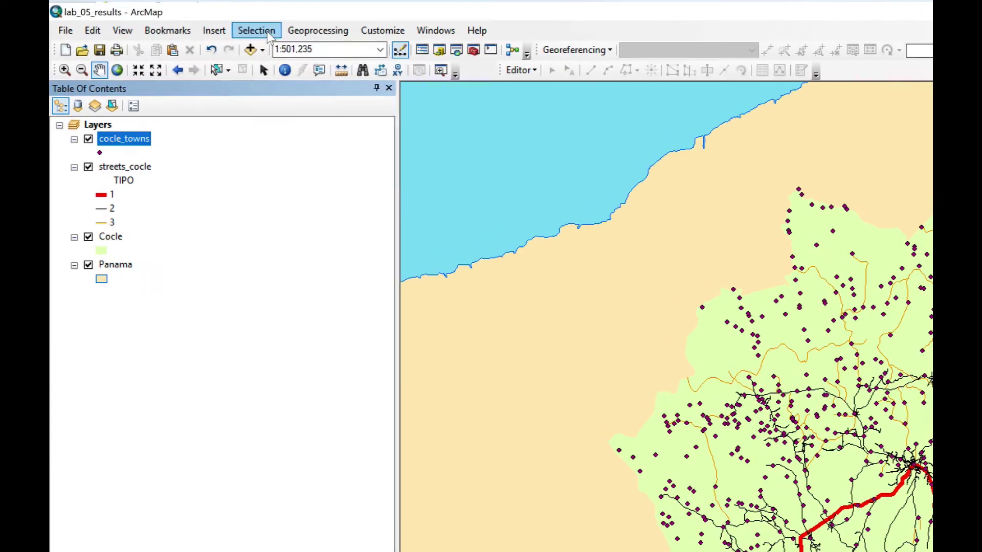
pyautogui.click(197, 32)
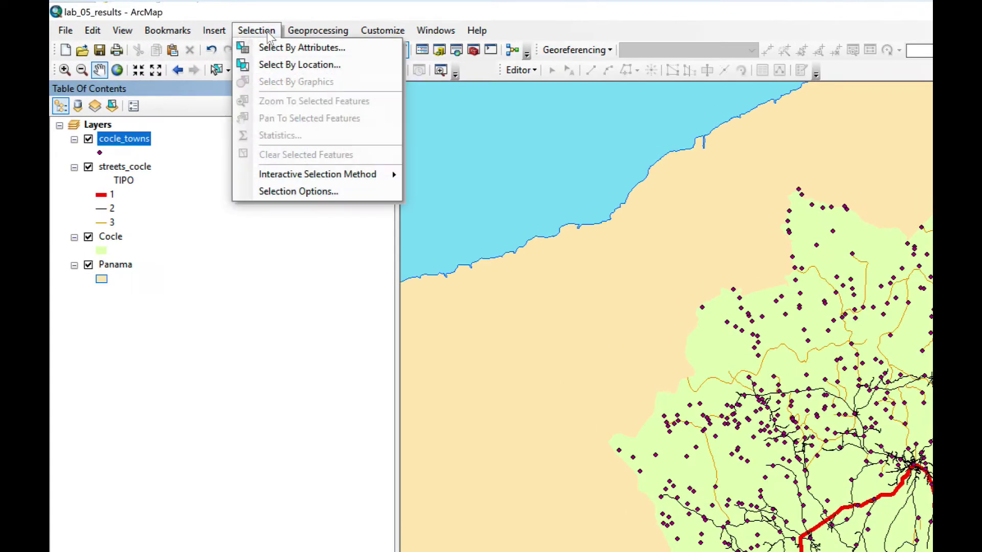
pyautogui.click(287, 48)
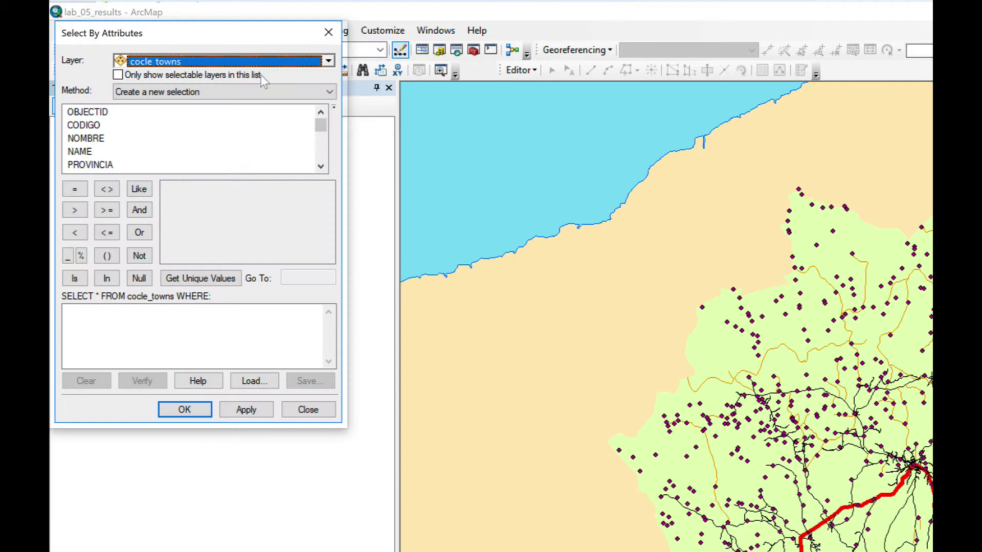
pyautogui.moveTo(237, 31); pyautogui.dragTo(662, 165)
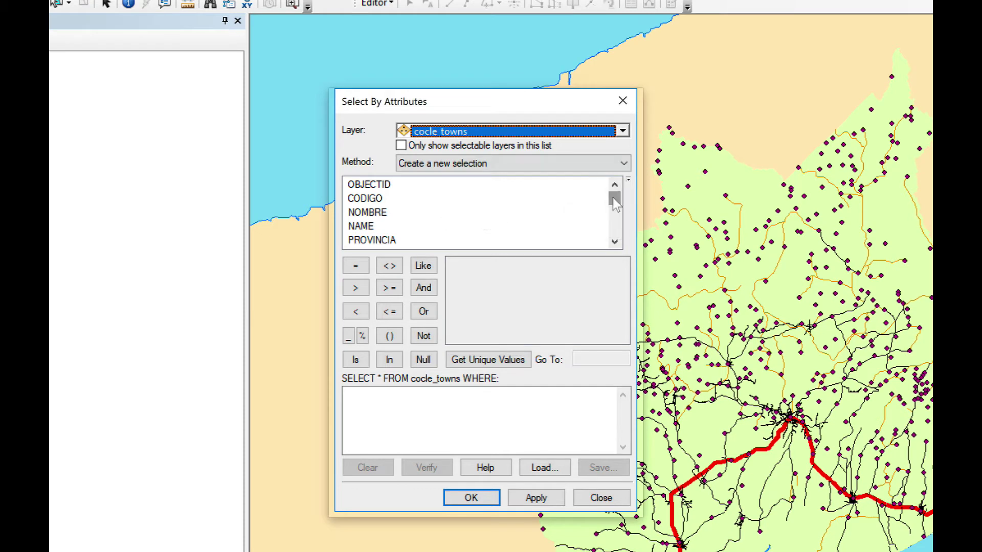
pyautogui.moveTo(614, 199); pyautogui.dragTo(613, 203)
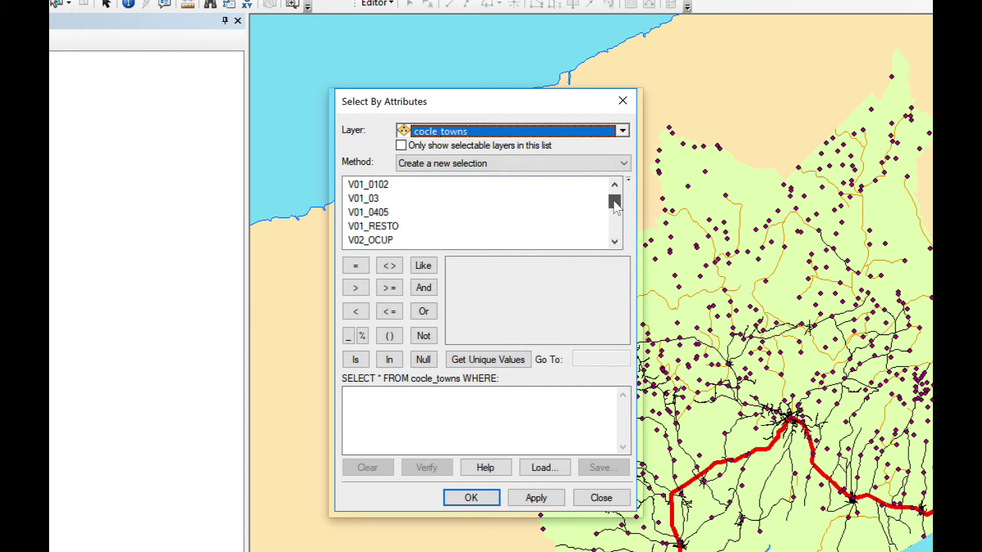
pyautogui.scroll(1, 443, 212)
pyautogui.click(614, 242)
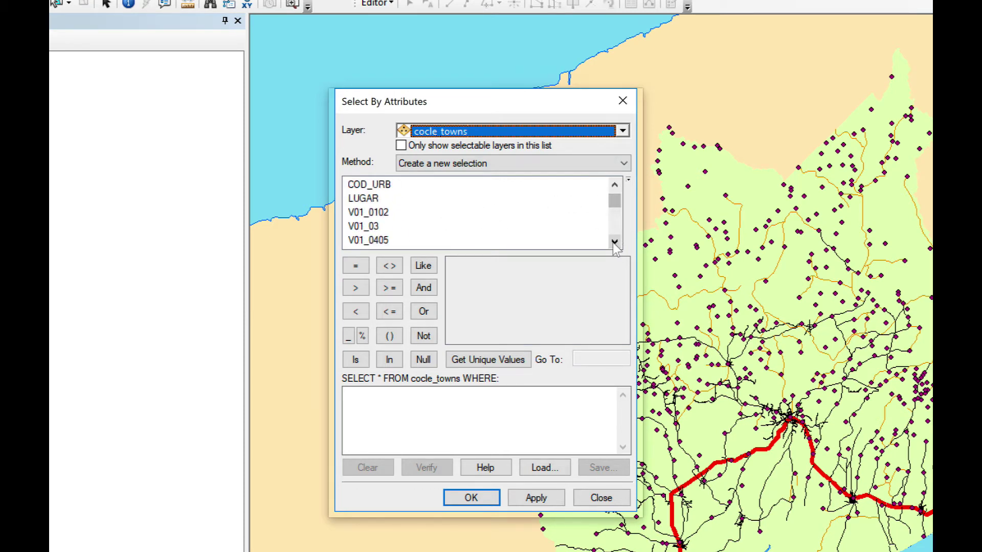
pyautogui.click(614, 242)
pyautogui.click(614, 243)
pyautogui.moveTo(615, 214); pyautogui.dragTo(614, 206)
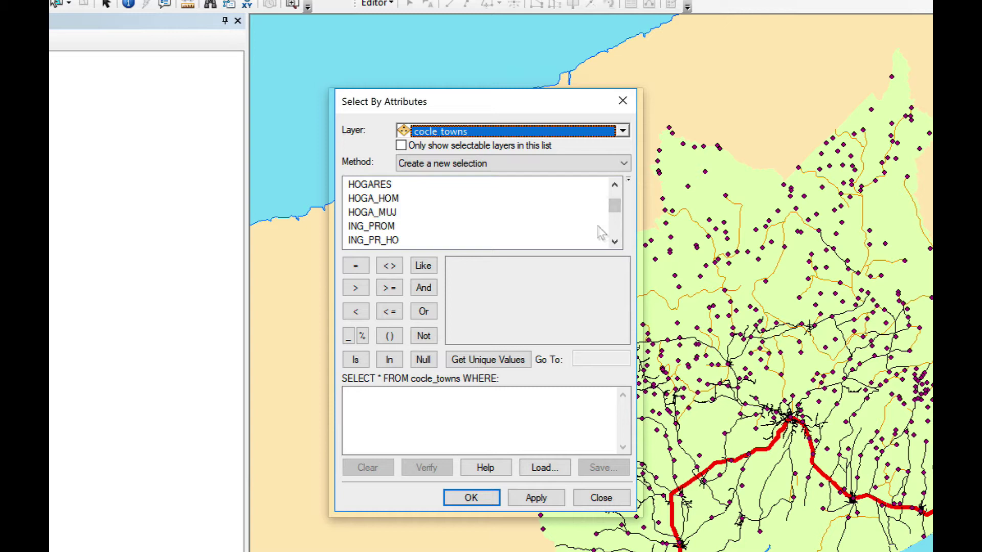
# Build the first query condition ING_PROM < 150.
pyautogui.click(387, 229)
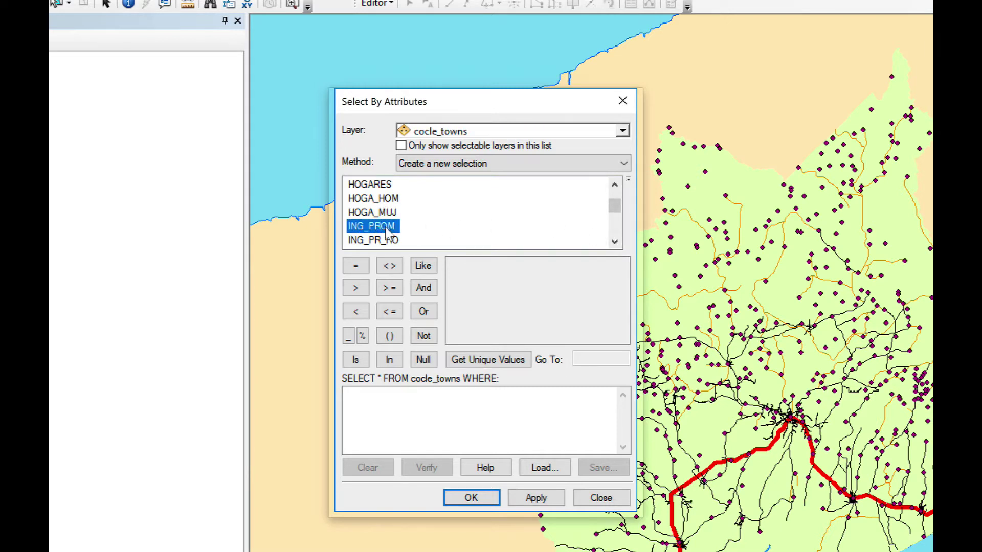
pyautogui.doubleClick(388, 229)
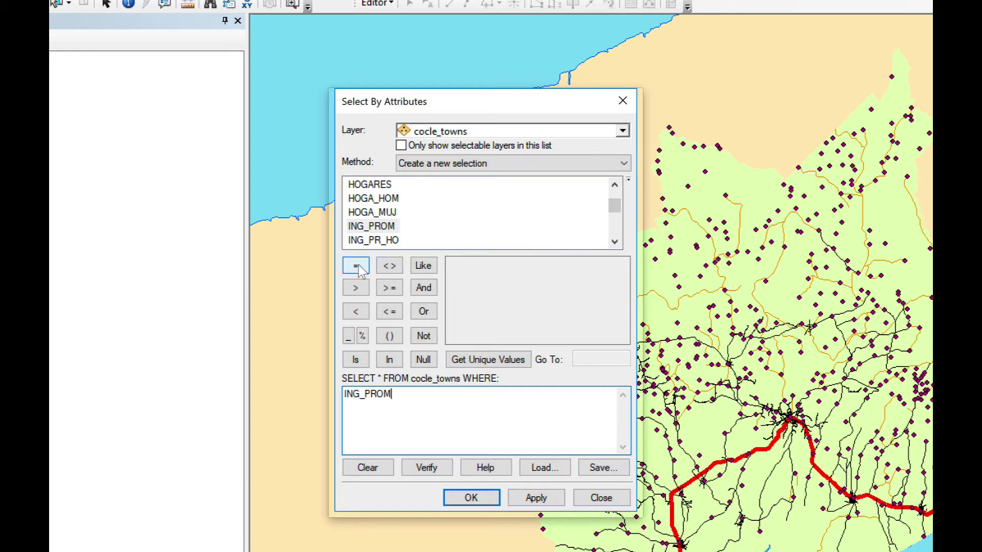
pyautogui.click(356, 311)
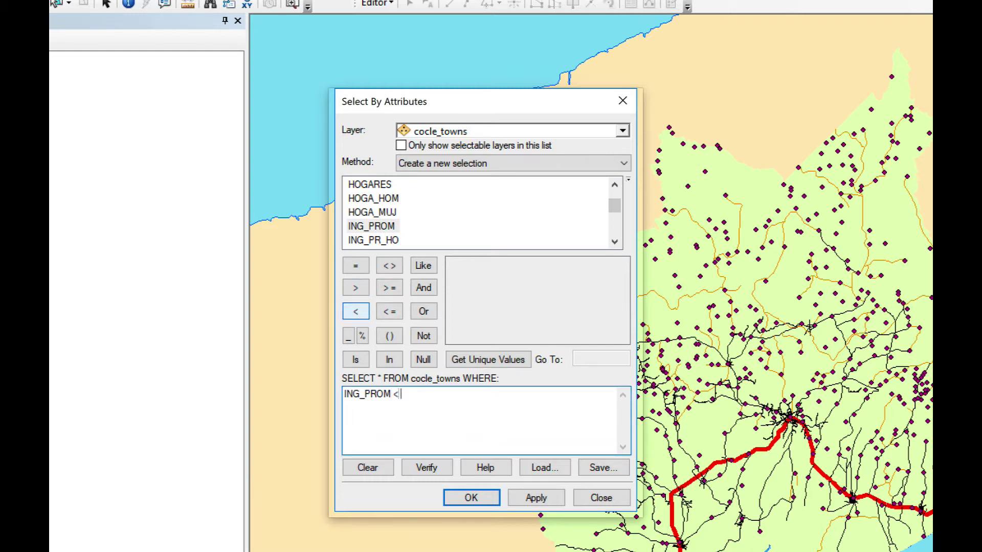
pyautogui.write('150')
pyautogui.click(614, 242)
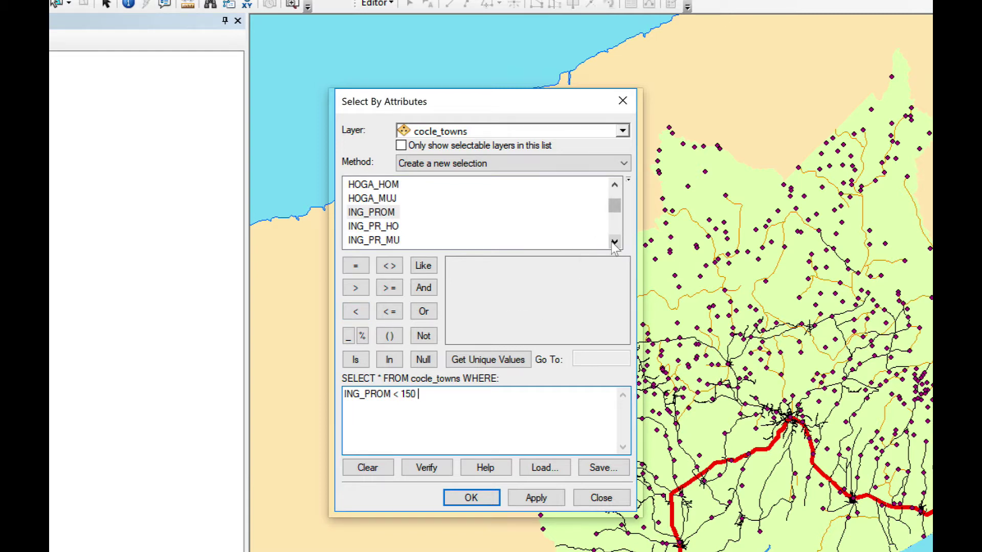
pyautogui.click(615, 243)
pyautogui.click(614, 242)
pyautogui.click(614, 242)
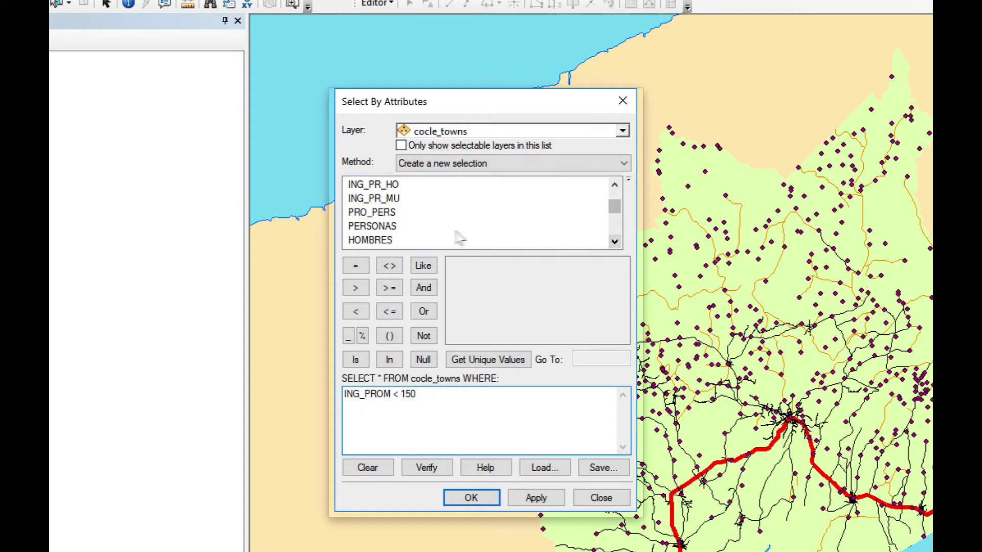
# Add AND PERSONAS > 250 to the query and apply it, selecting 62 towns.
pyautogui.click(383, 225)
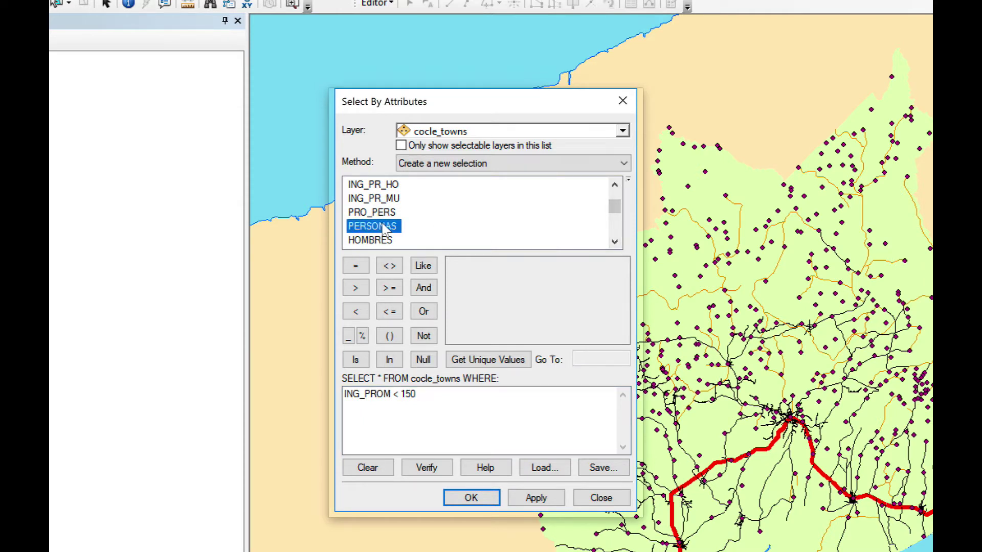
pyautogui.click(423, 288)
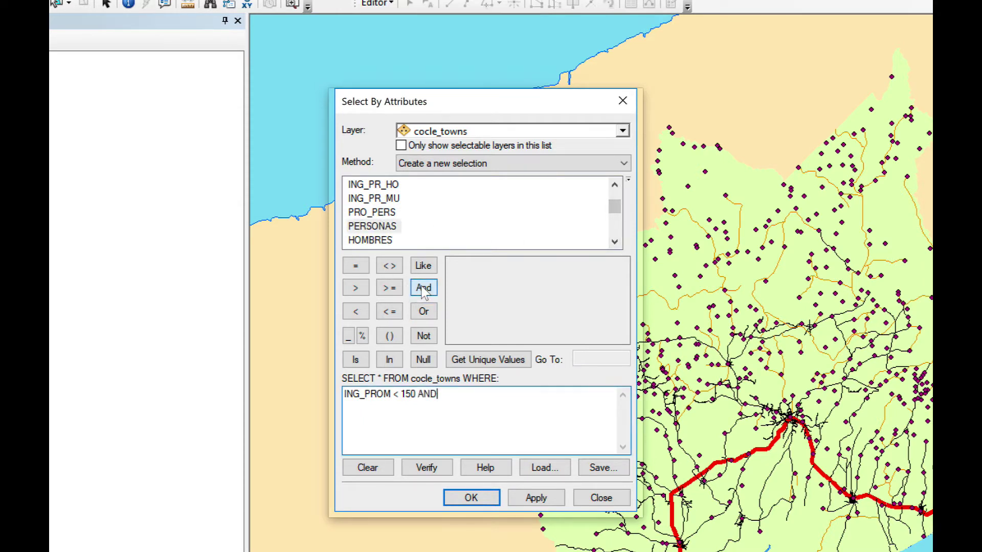
pyautogui.doubleClick(381, 228)
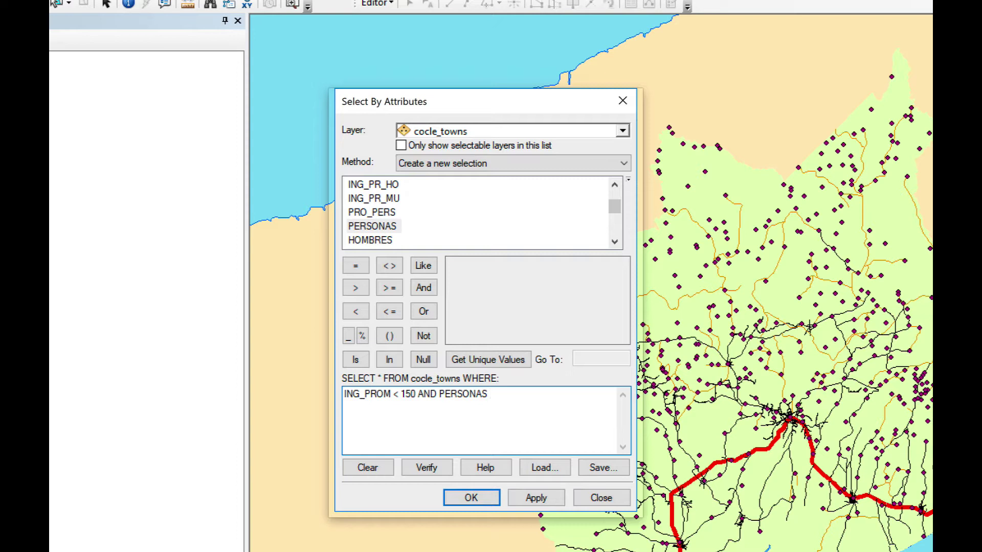
pyautogui.write('> 250')
pyautogui.click(536, 498)
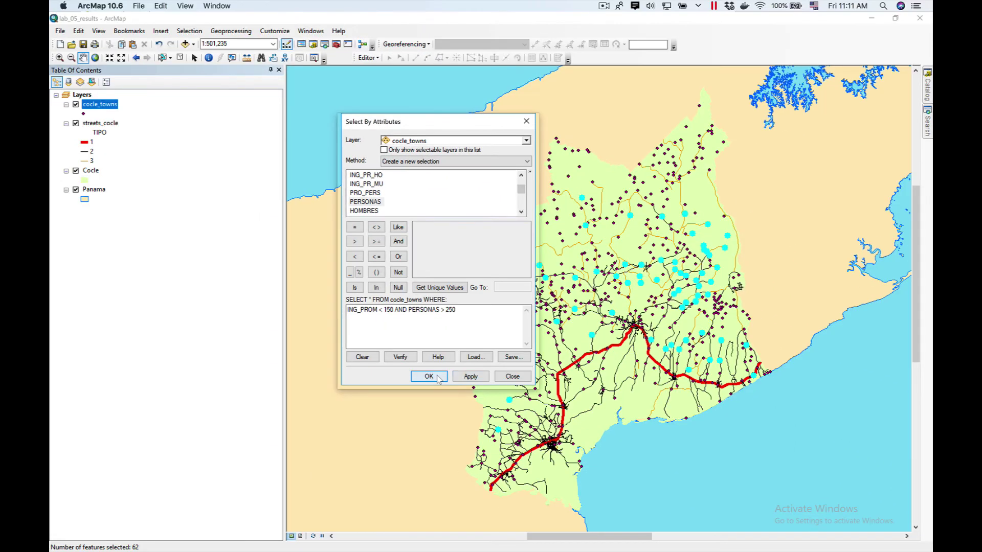
# Keep the selection and begin exporting the selected cocle_towns into Cocle_NAD27.
pyautogui.click(471, 498)
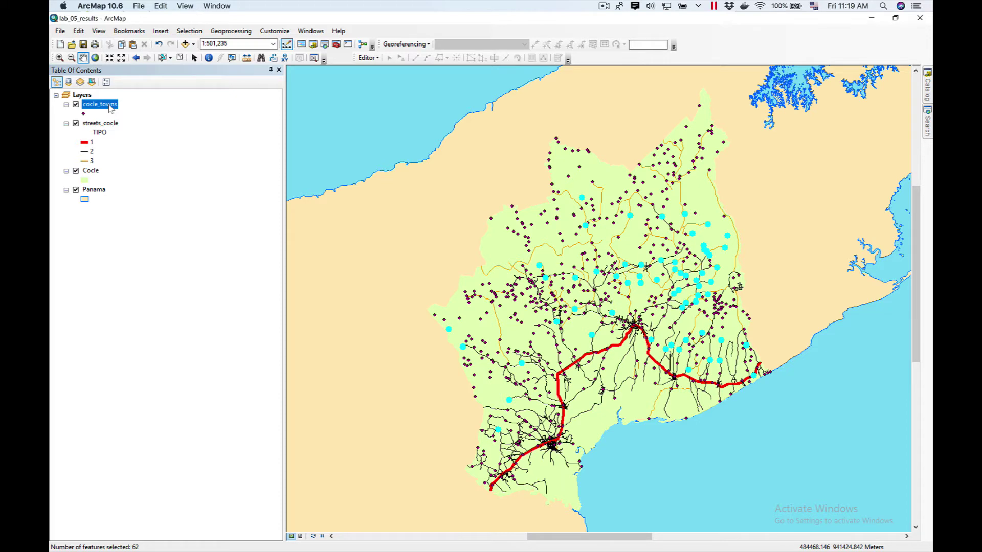
pyautogui.rightClick(110, 105)
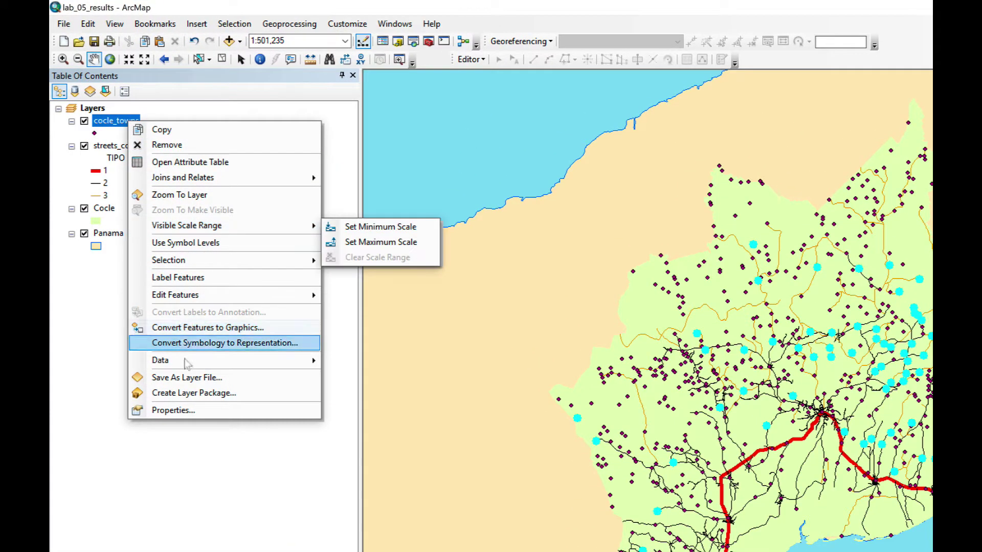
pyautogui.moveTo(187, 363)
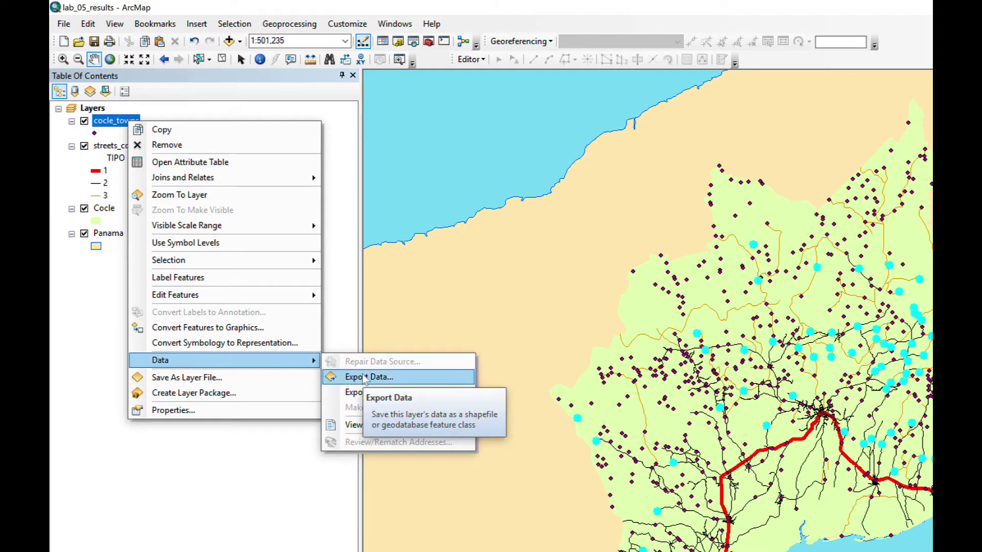
pyautogui.click(365, 379)
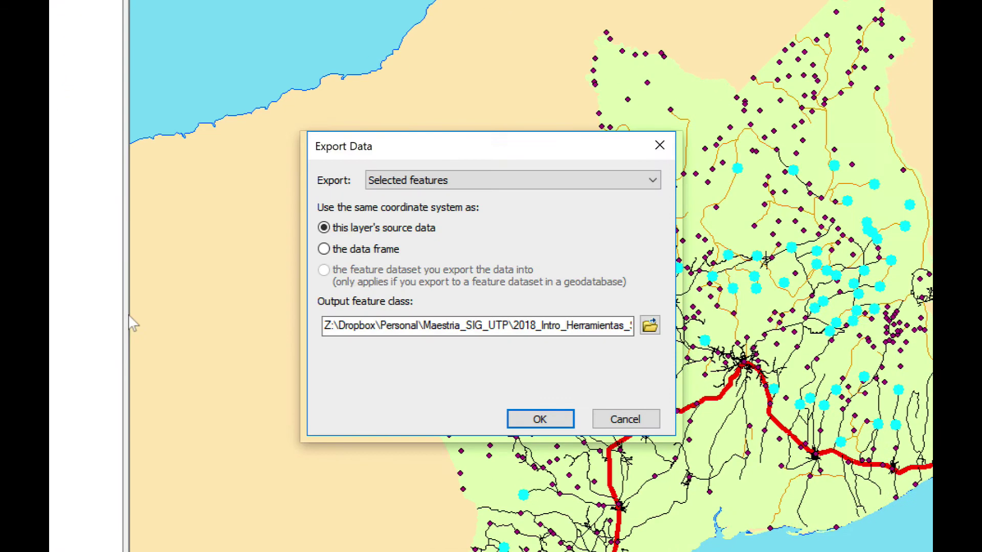
pyautogui.click(650, 326)
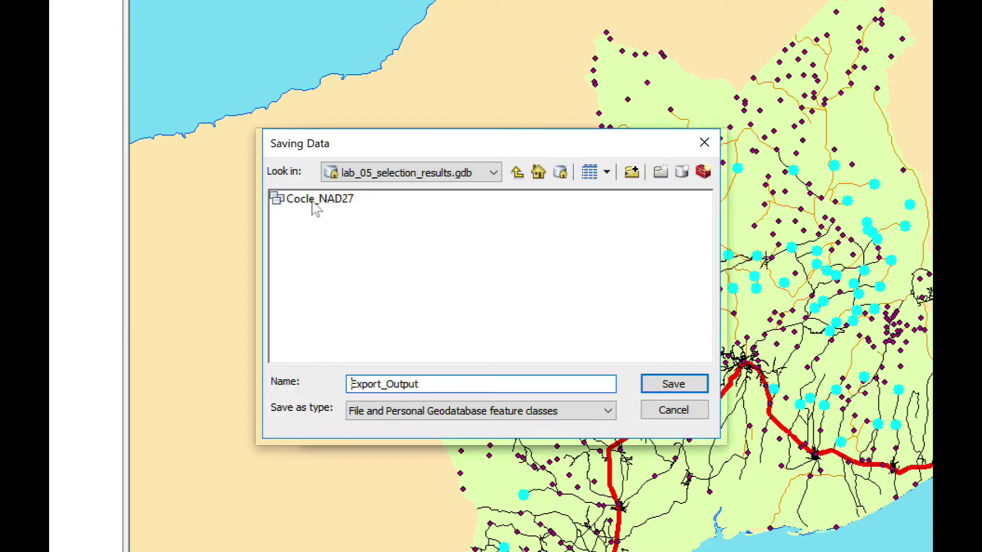
pyautogui.doubleClick(313, 200)
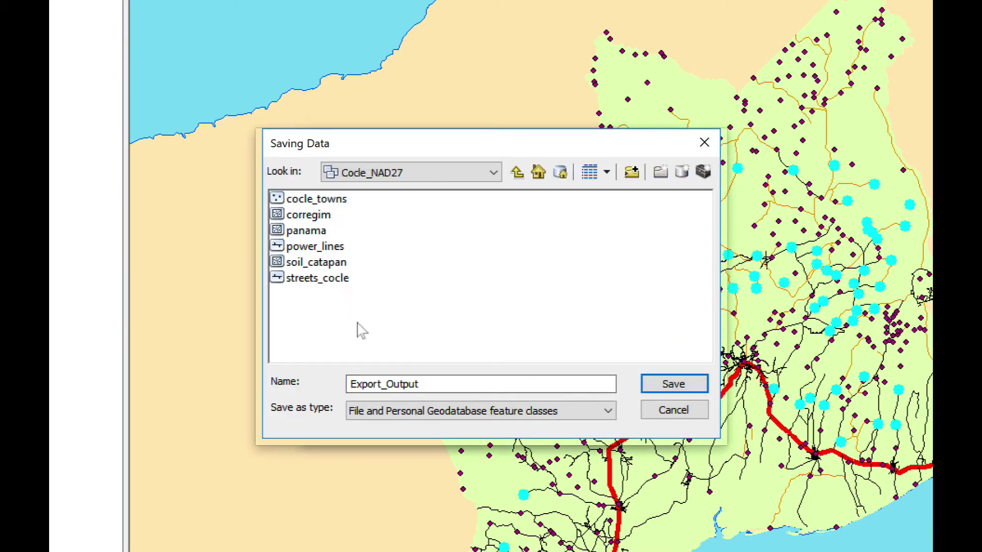
# Save the export as towns_in_need, add it to the map, and hide cocle_towns.
pyautogui.moveTo(441, 383); pyautogui.dragTo(330, 381)
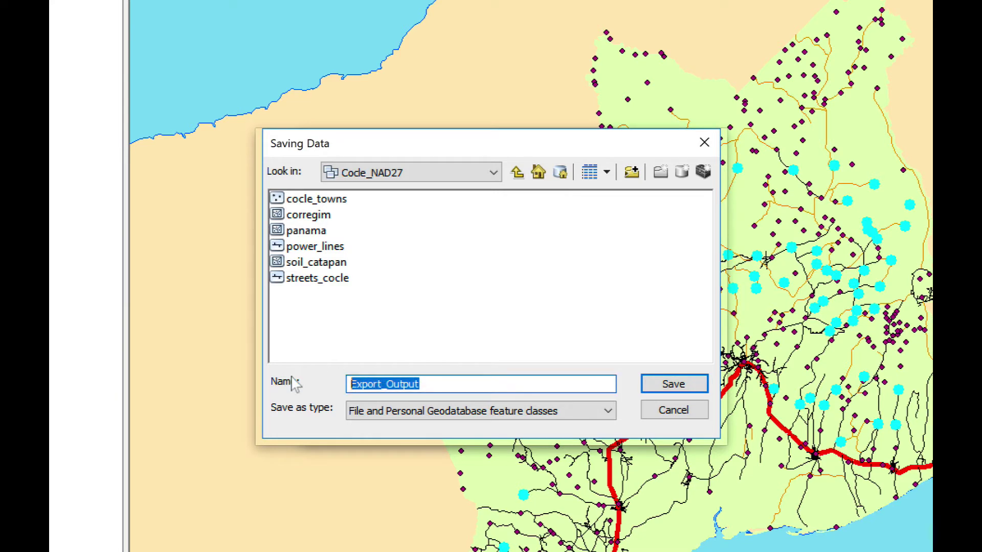
pyautogui.write('towns')
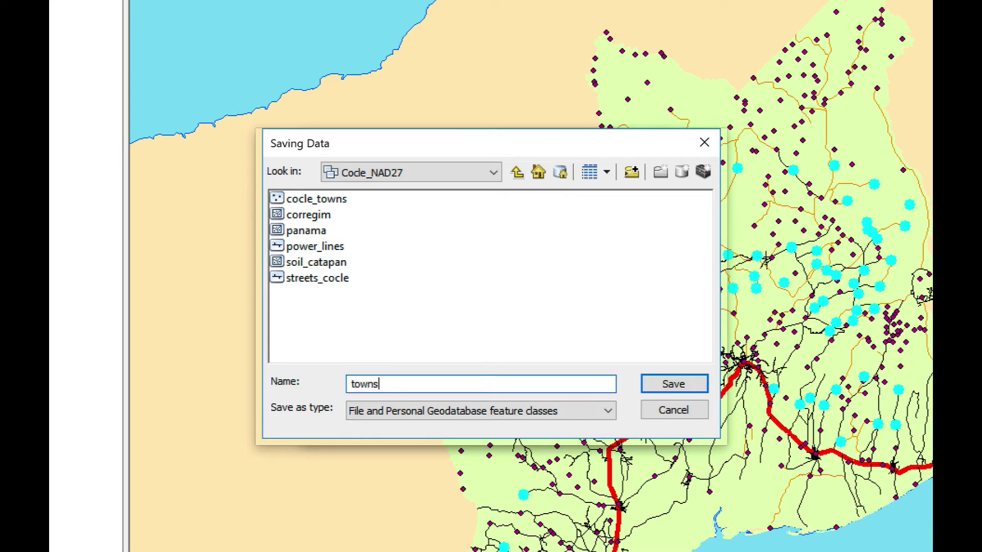
pyautogui.write('_in_need')
pyautogui.click(674, 384)
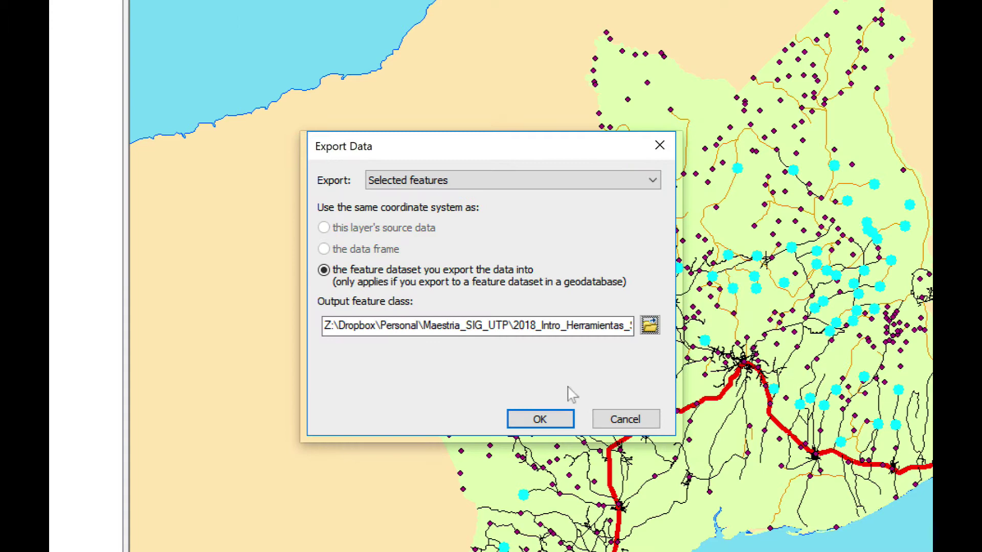
pyautogui.click(537, 420)
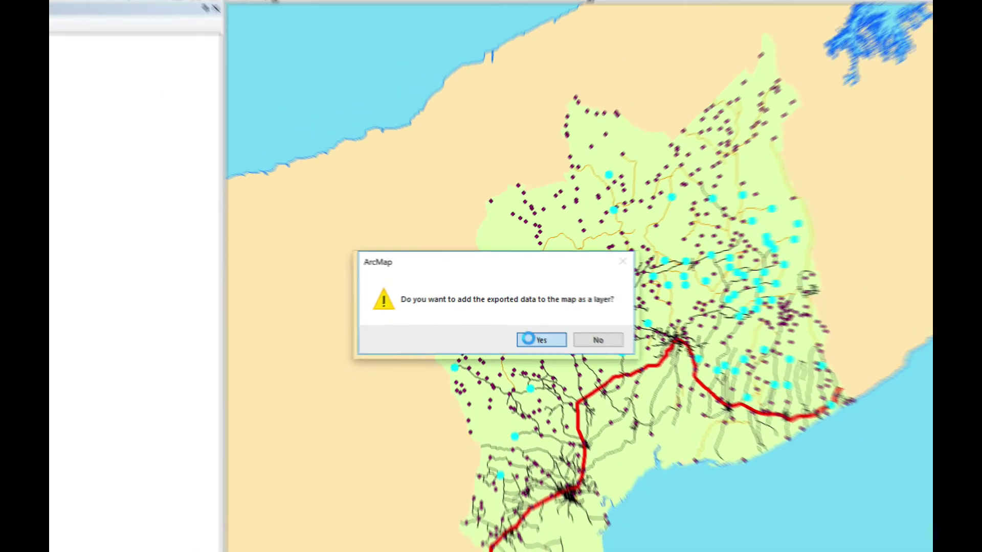
pyautogui.click(546, 366)
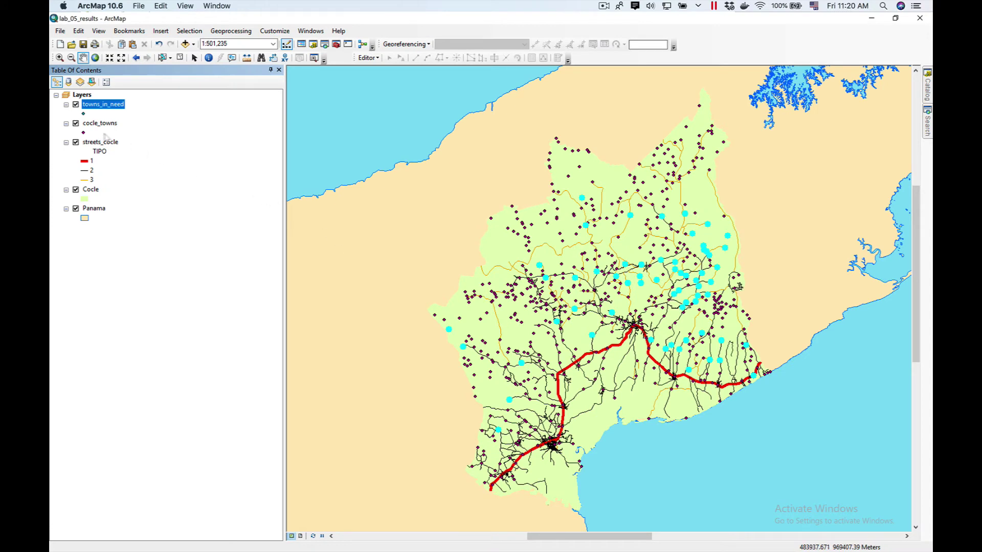
pyautogui.click(76, 124)
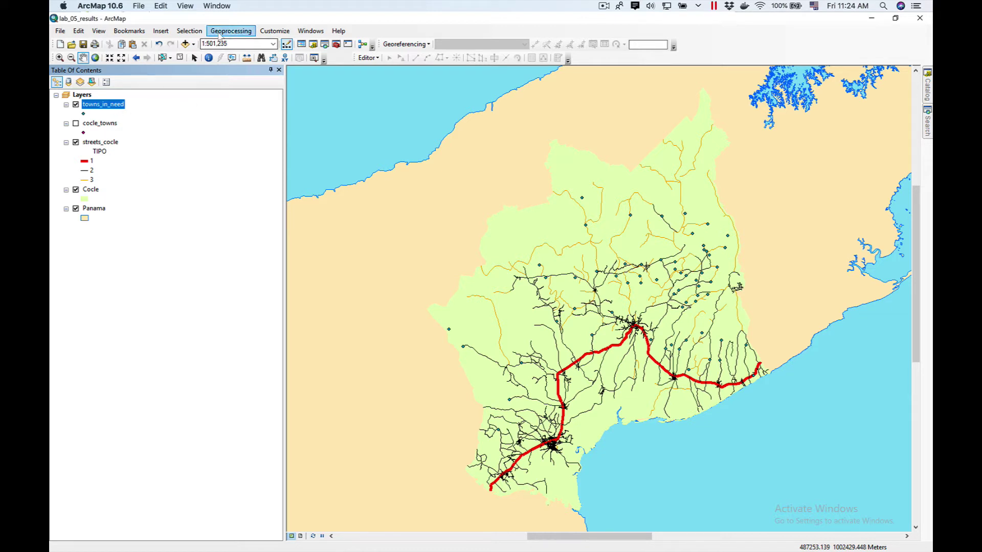
# Set up Buffer with input towns_in_need and output town_in_need_buffer.
pyautogui.click(200, 33)
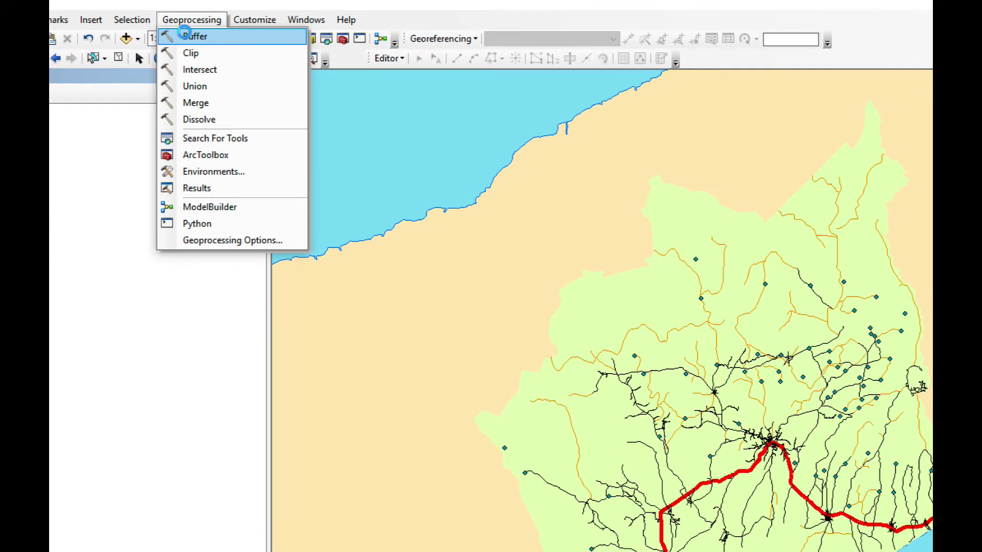
pyautogui.click(227, 43)
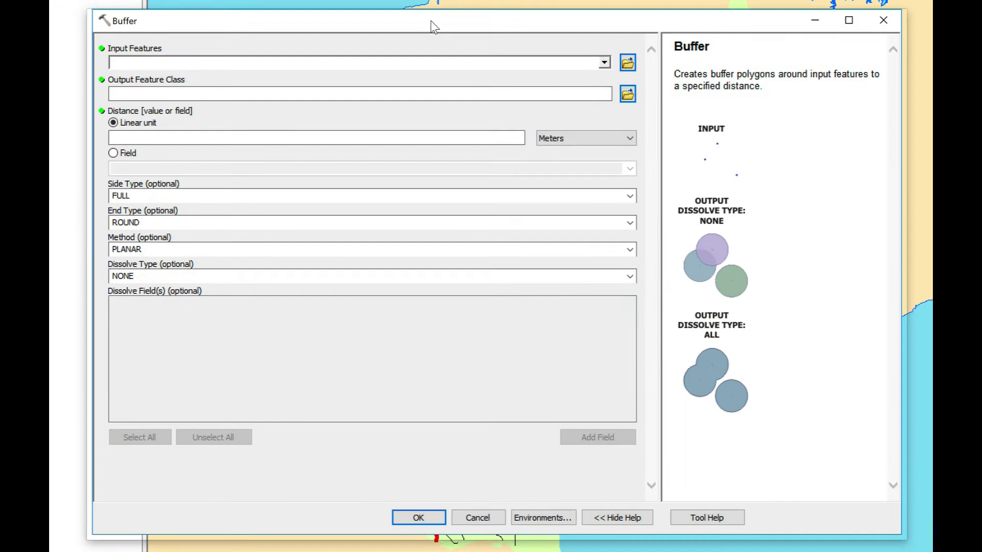
pyautogui.click(602, 63)
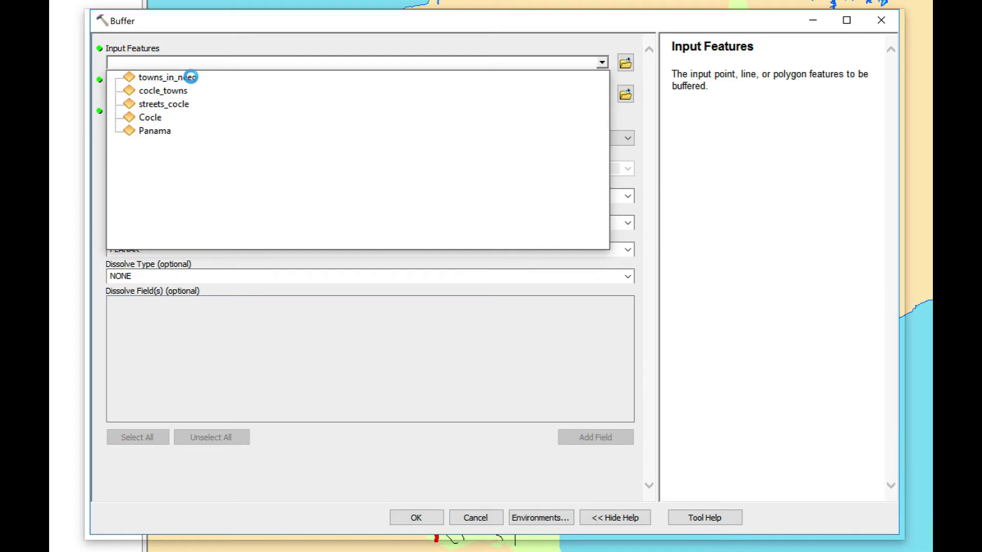
pyautogui.click(191, 77)
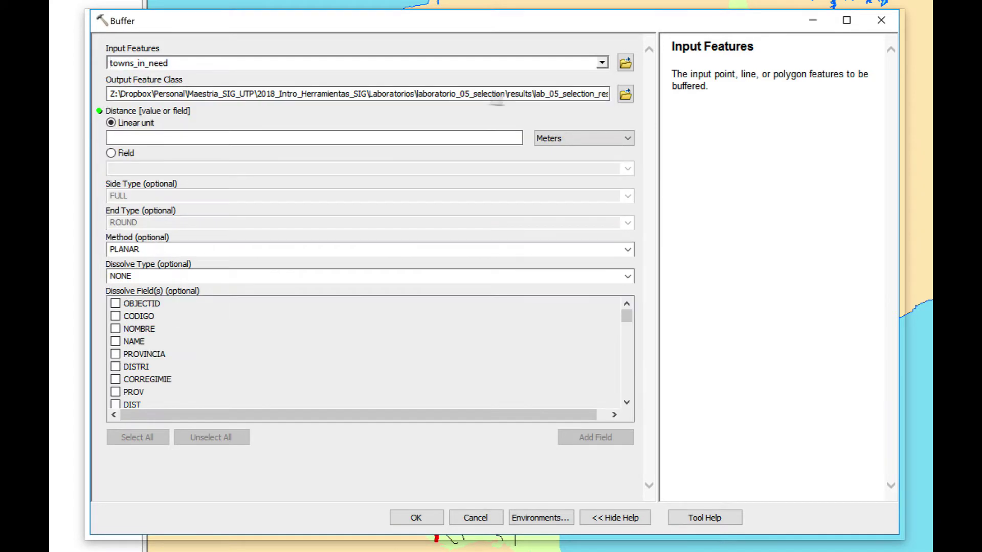
pyautogui.click(631, 97)
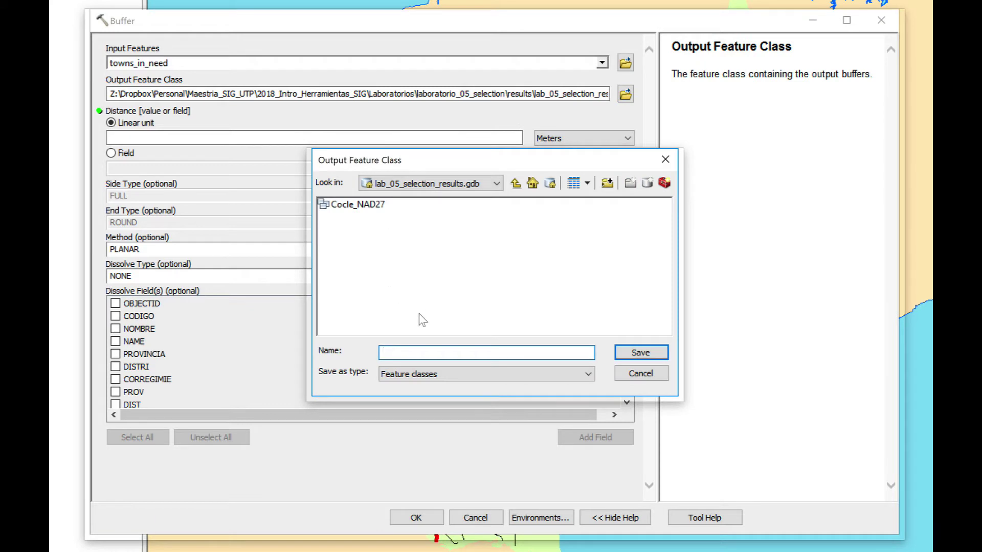
pyautogui.write('town_in_need_buffer')
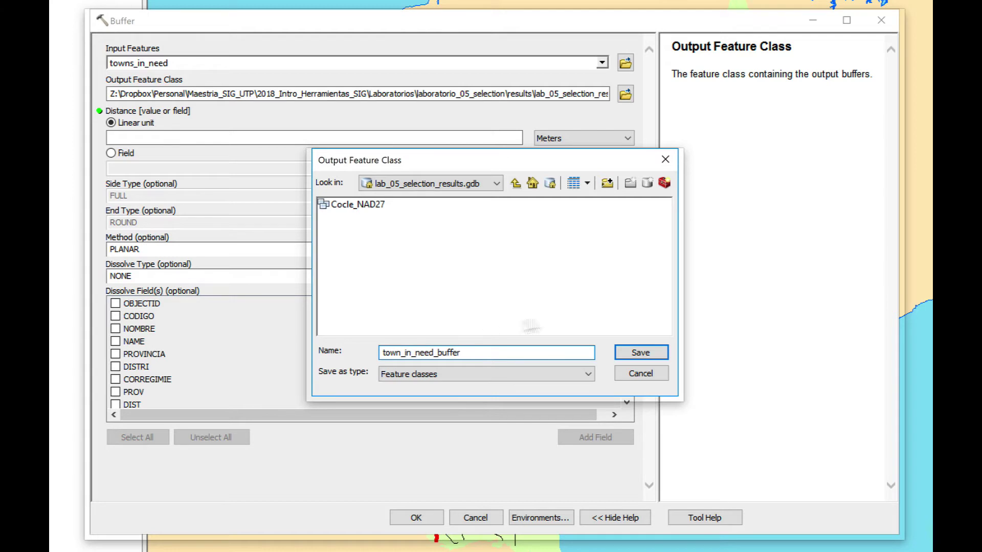
pyautogui.click(640, 355)
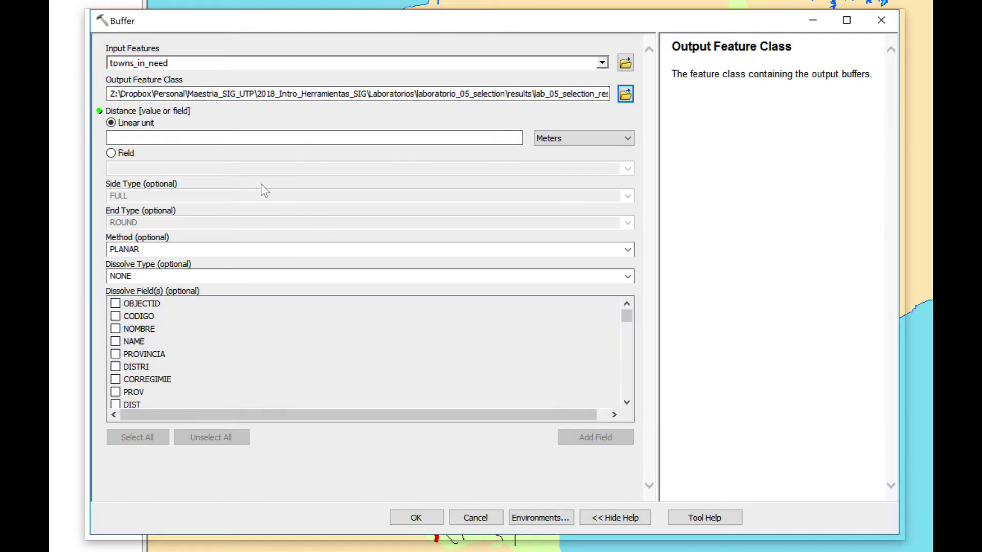
# Use a 2500 meter distance, PLANAR method and dissolve type ALL, then run the buffer.
pyautogui.click(496, 138)
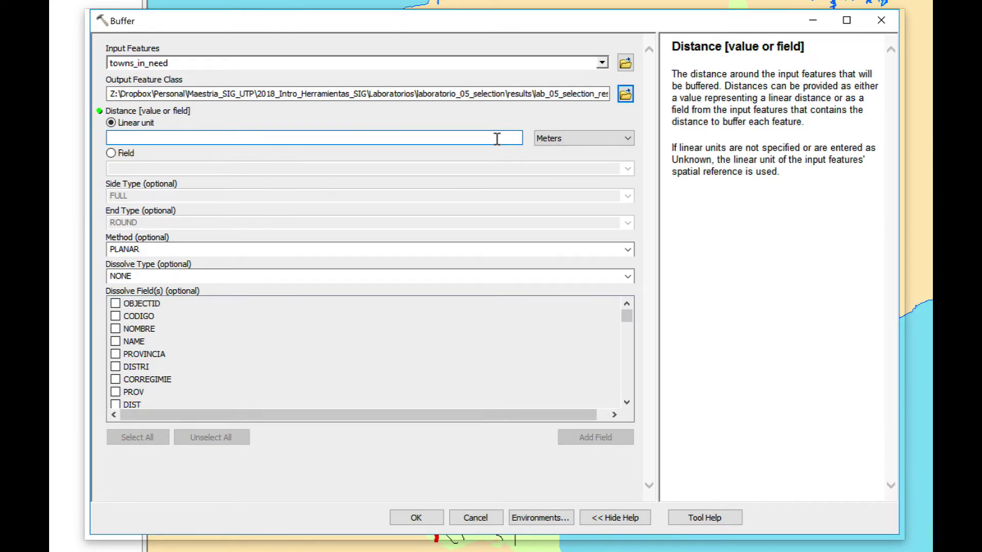
pyautogui.write('2500')
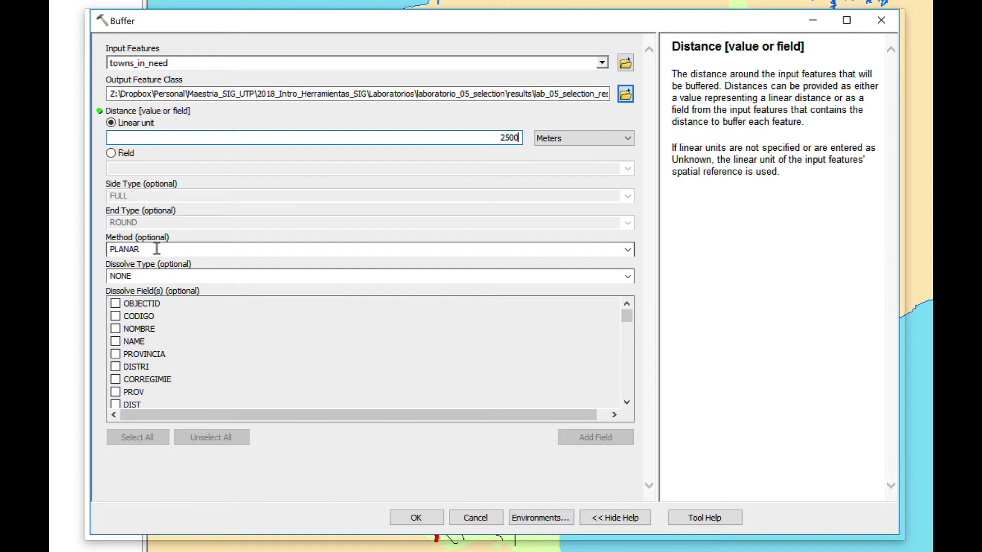
pyautogui.click(627, 250)
pyautogui.click(303, 275)
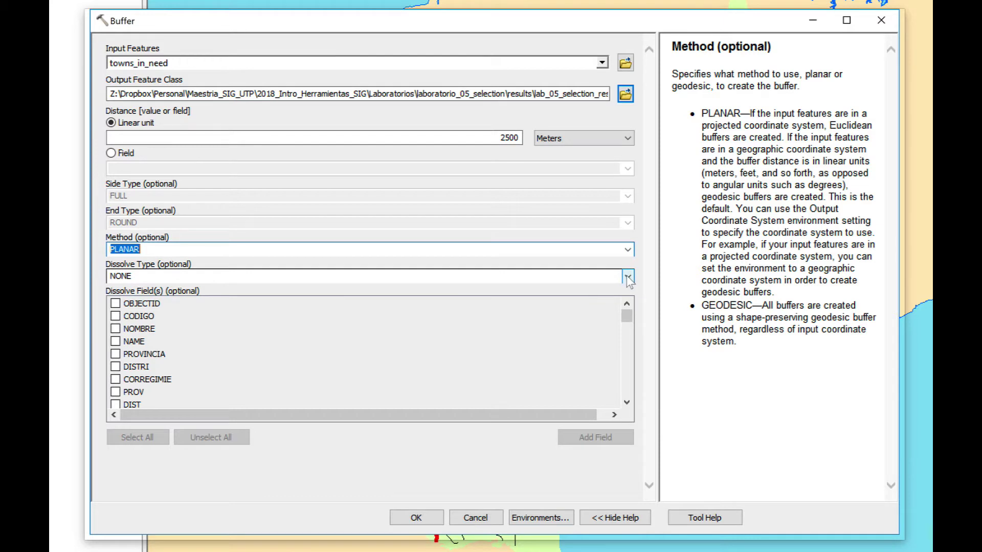
pyautogui.click(627, 277)
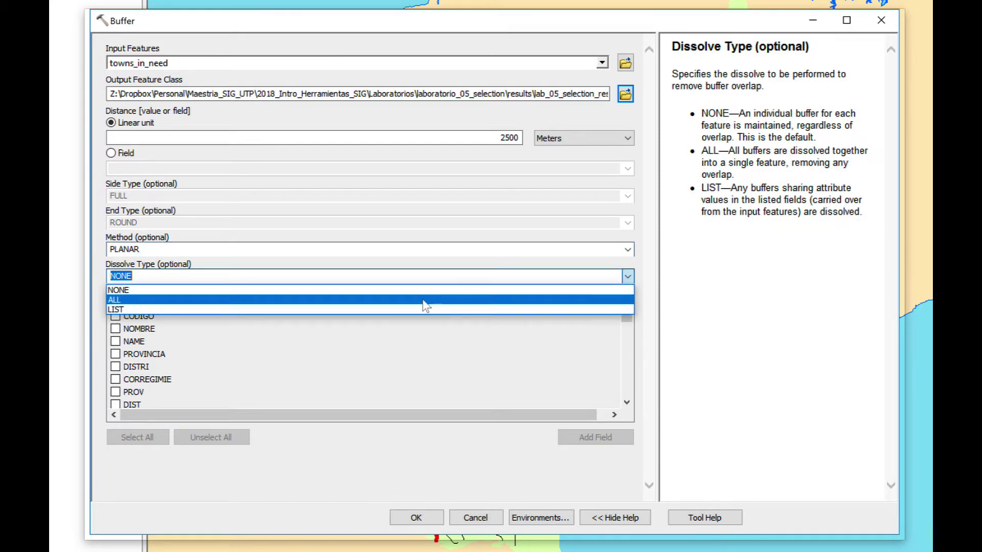
pyautogui.click(424, 301)
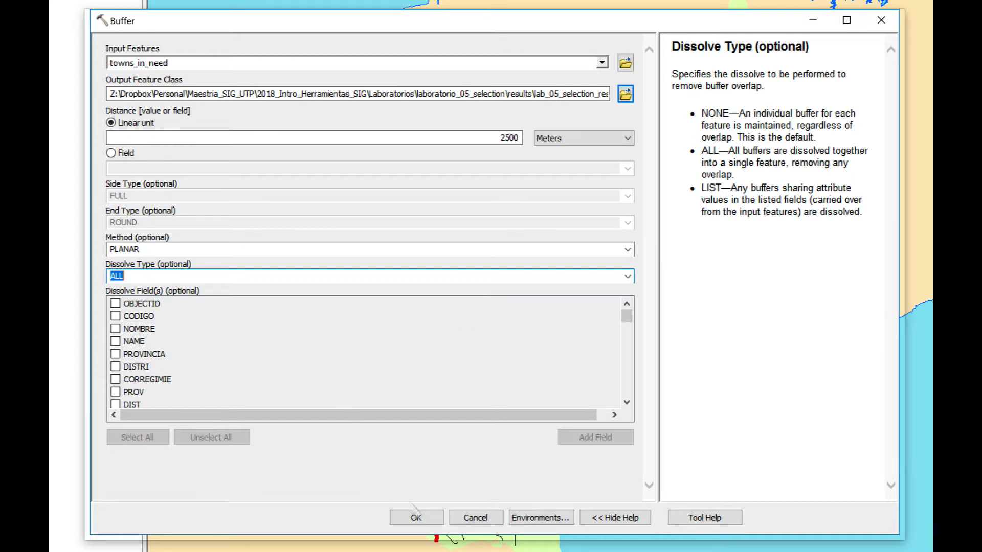
pyautogui.click(427, 519)
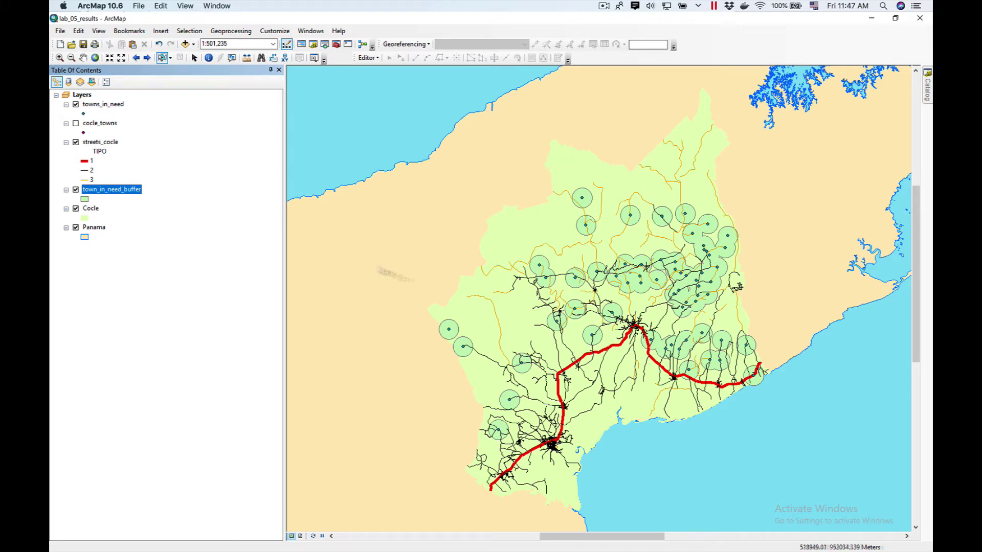
pyautogui.rightClick(112, 192)
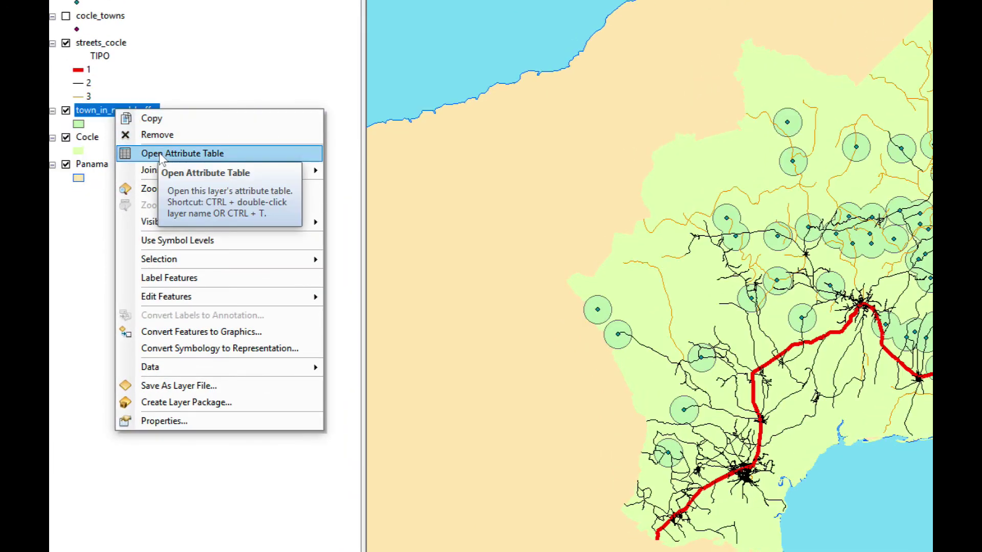
pyautogui.click(158, 152)
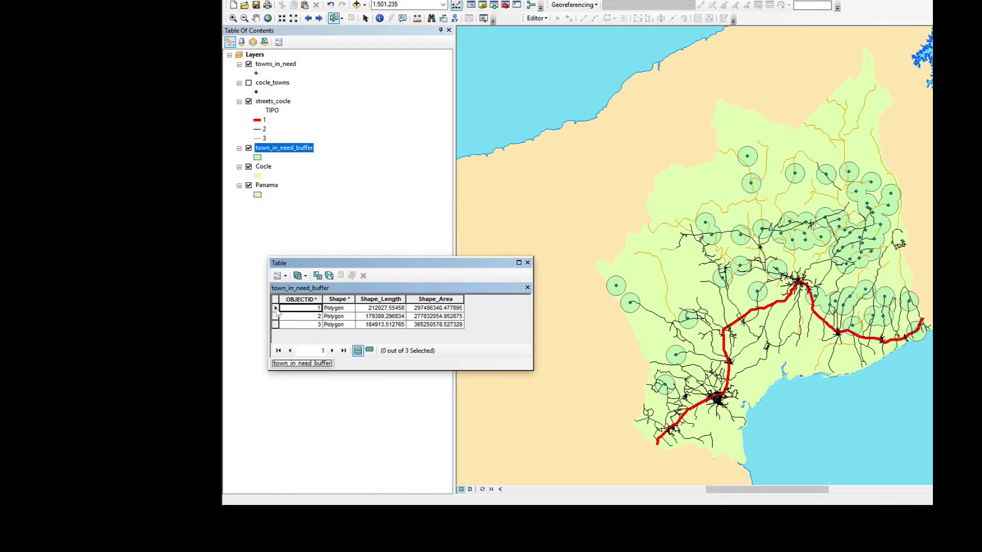
pyautogui.click(276, 309)
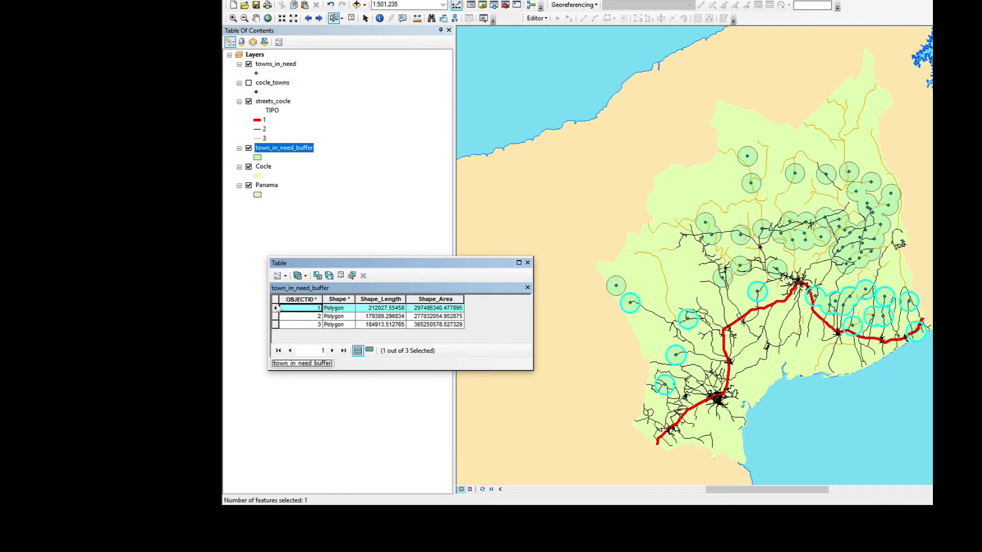
pyautogui.click(275, 317)
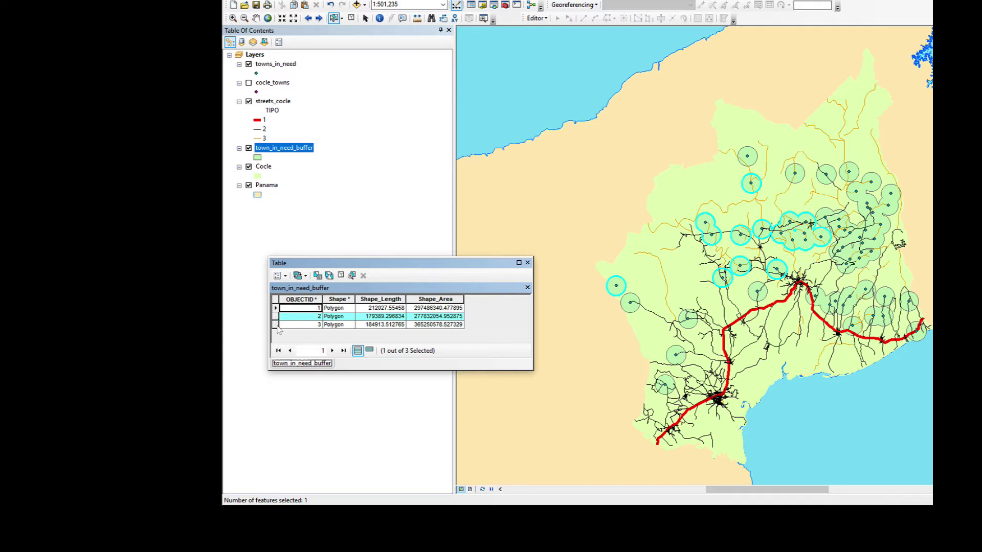
pyautogui.click(275, 325)
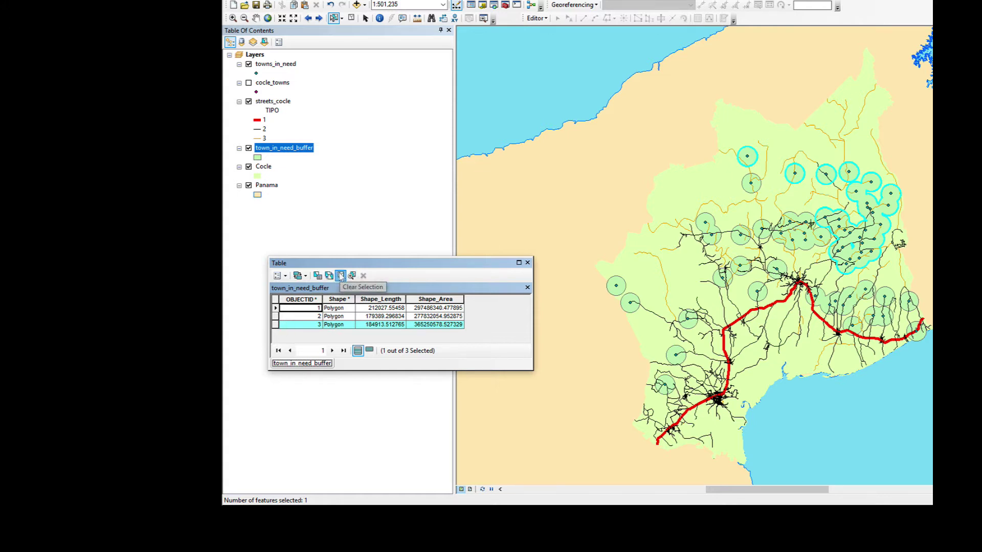
pyautogui.click(341, 277)
pyautogui.click(528, 262)
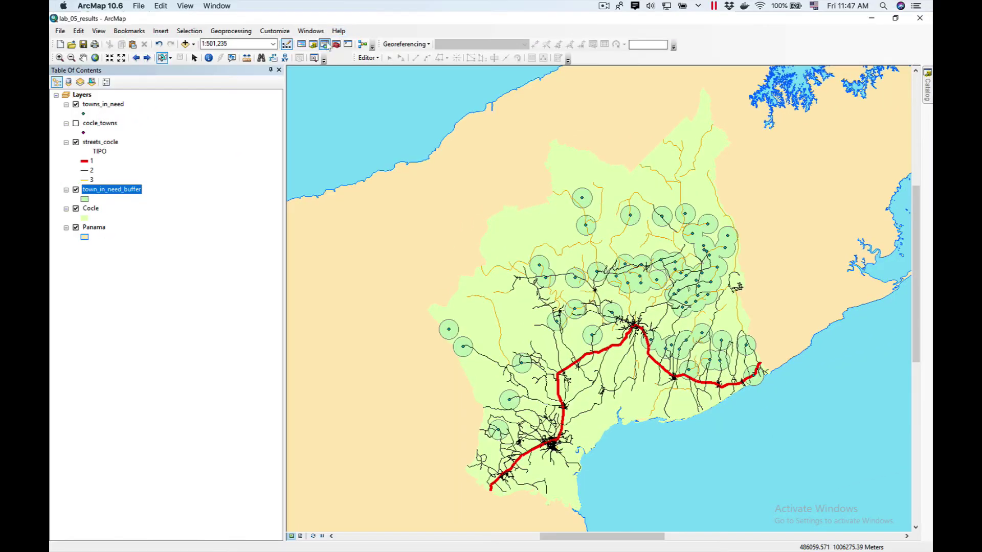
# Run Multipart To Singlepart on town_in_need_buffer, writing town_in_need_buffer_single.
pyautogui.click(493, 5)
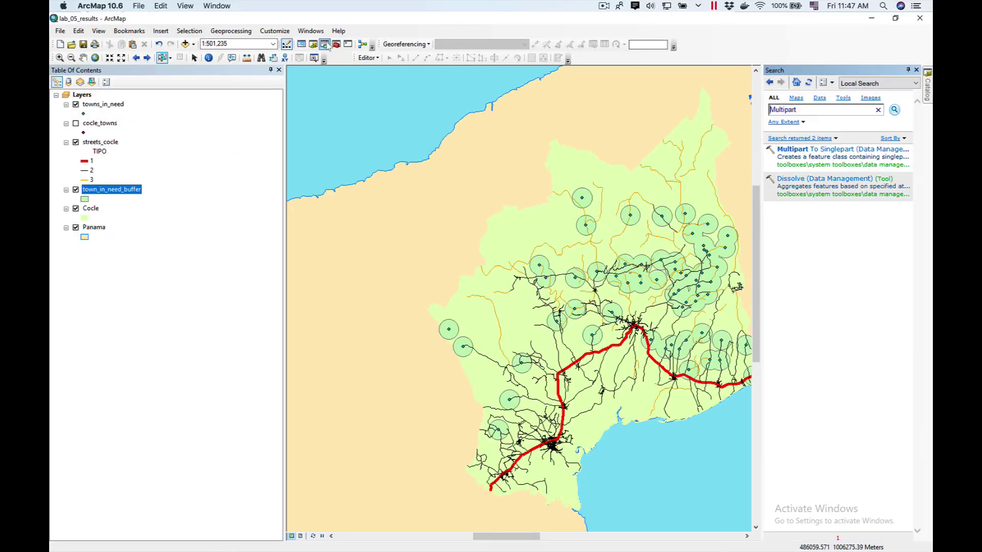
pyautogui.click(805, 150)
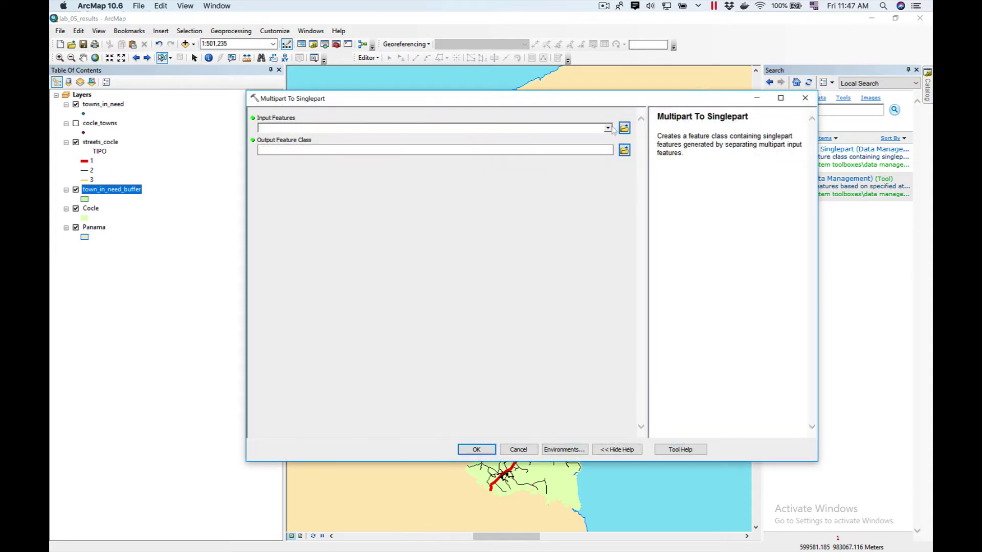
pyautogui.click(607, 127)
pyautogui.click(607, 128)
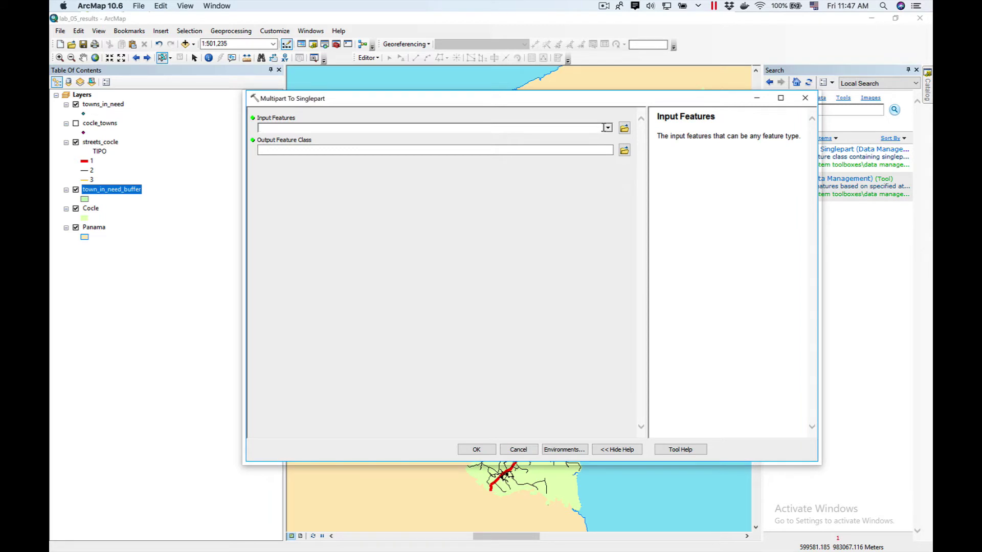
pyautogui.click(607, 128)
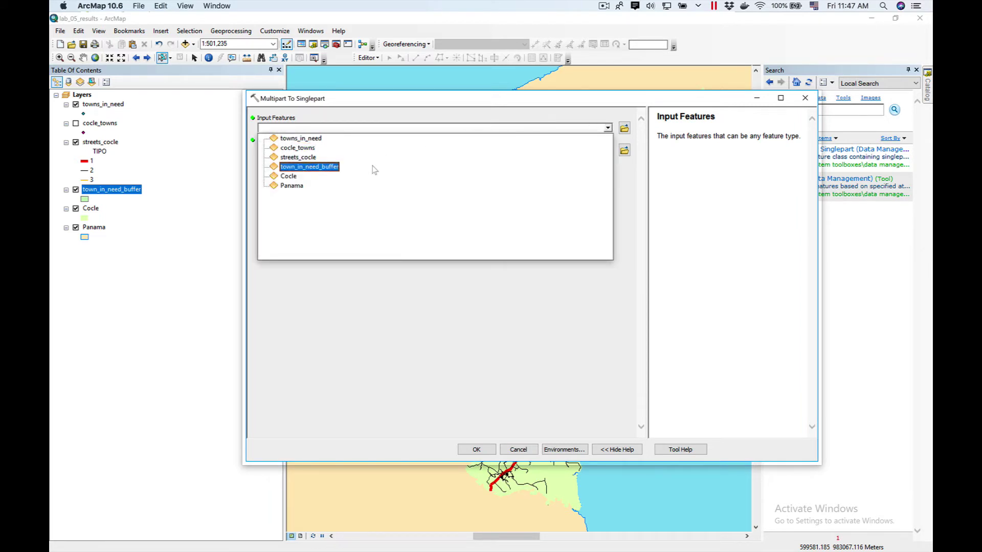
pyautogui.click(309, 166)
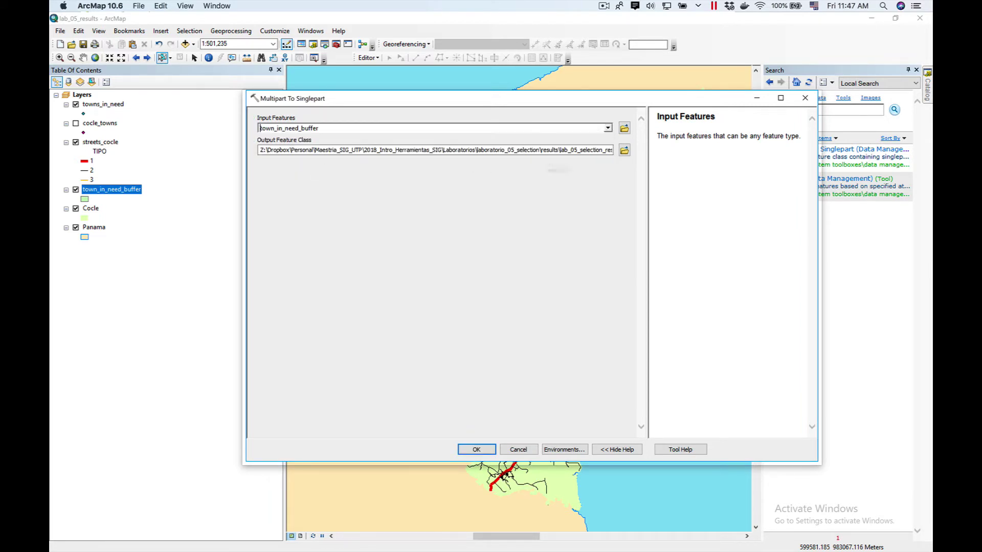
pyautogui.click(623, 149)
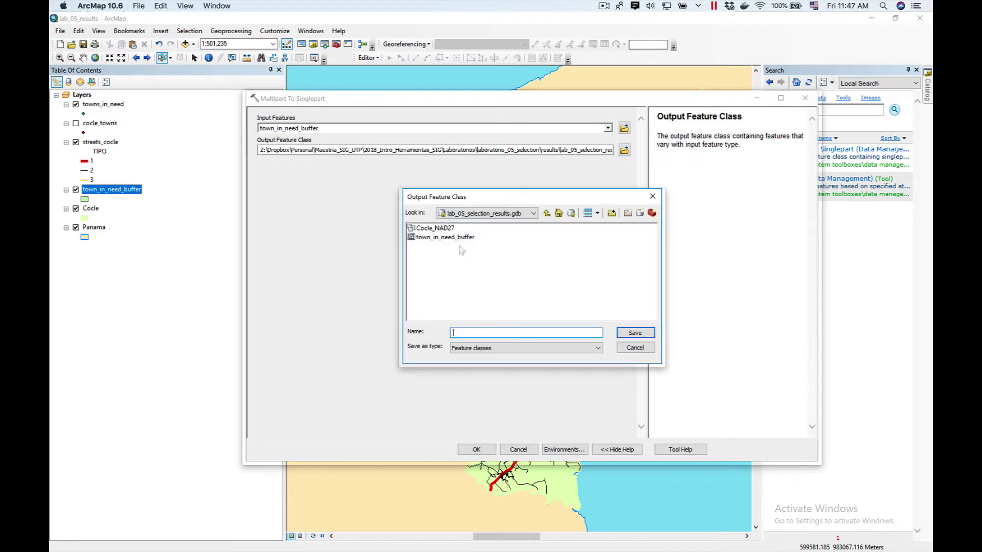
pyautogui.click(459, 240)
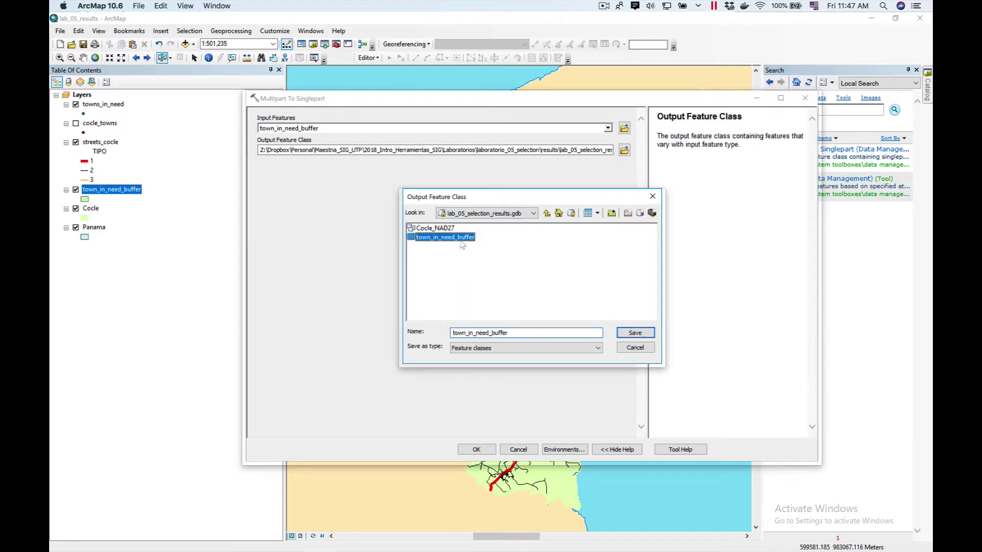
pyautogui.click(522, 334)
pyautogui.write('_single')
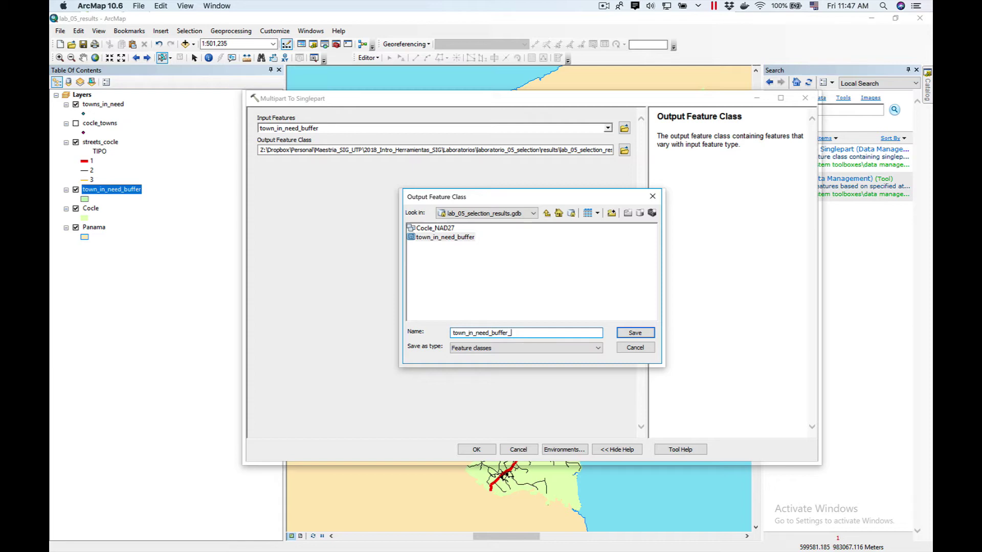
pyautogui.click(630, 333)
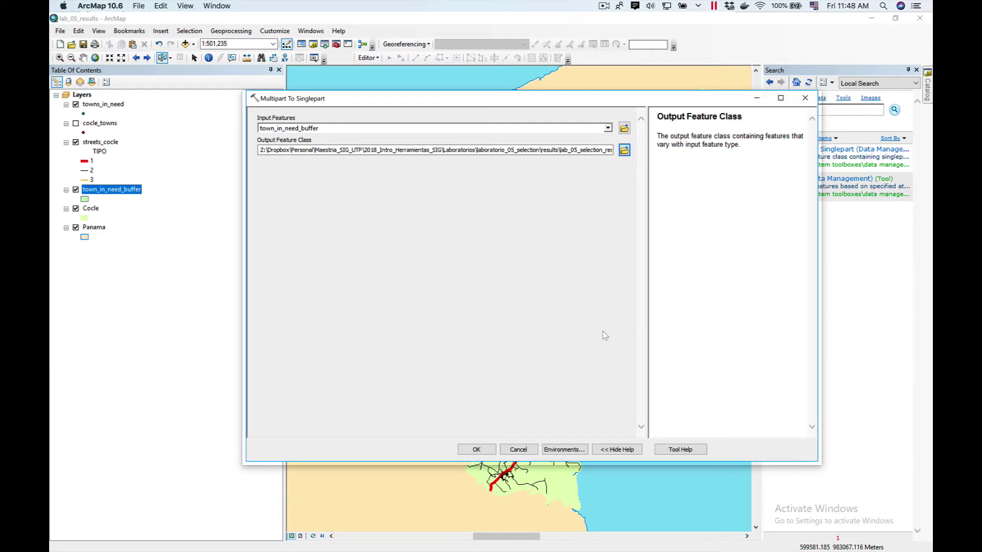
pyautogui.click(476, 450)
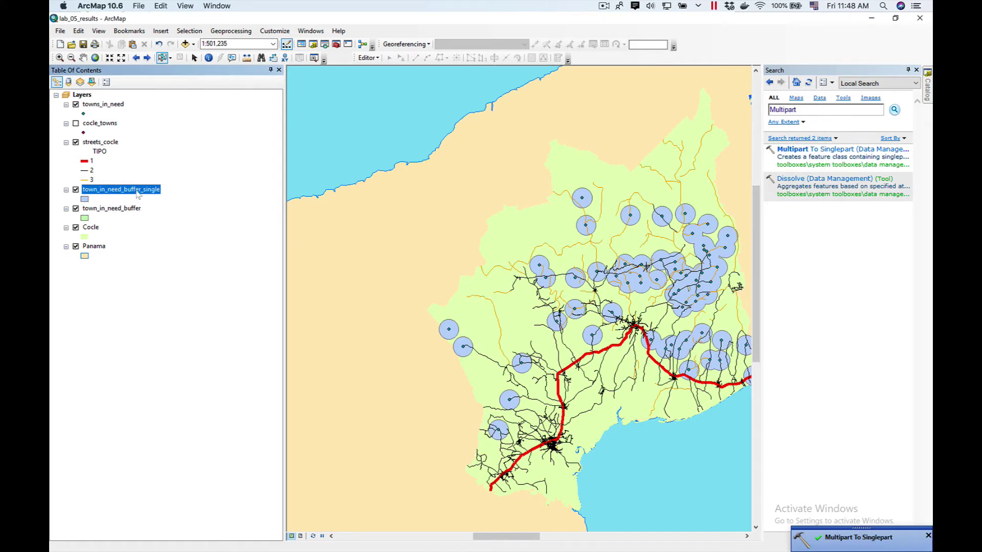
pyautogui.rightClick(140, 194)
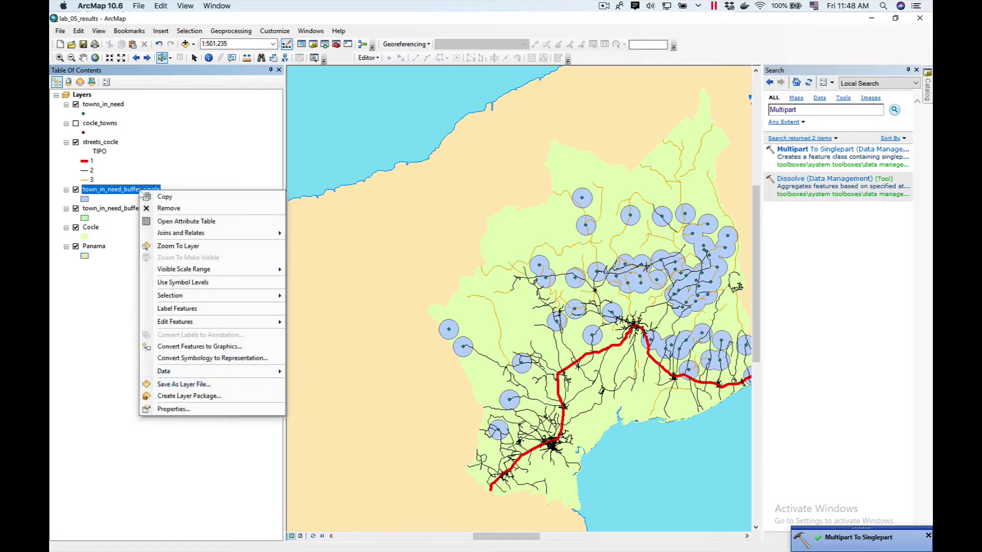
pyautogui.click(169, 224)
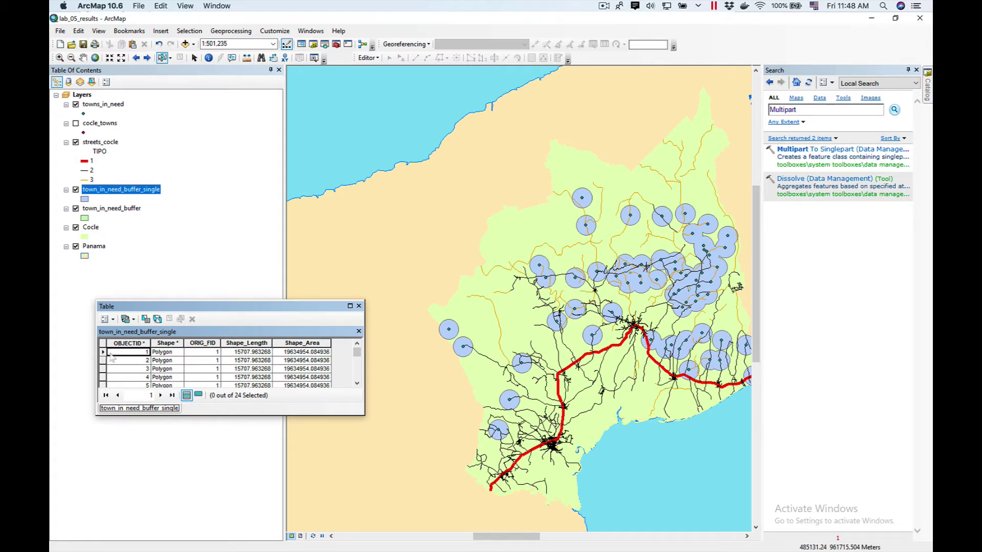
pyautogui.click(101, 352)
pyautogui.click(103, 361)
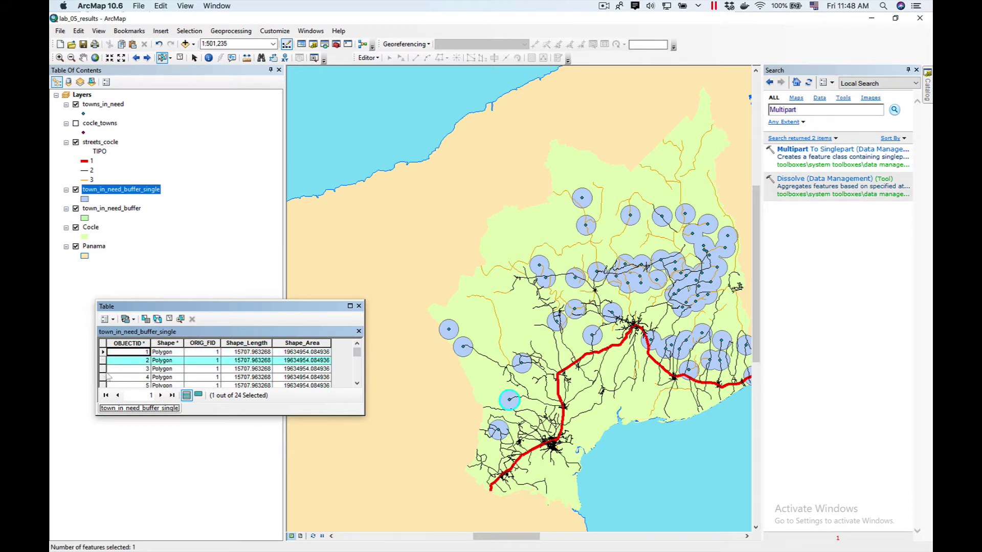
pyautogui.click(102, 369)
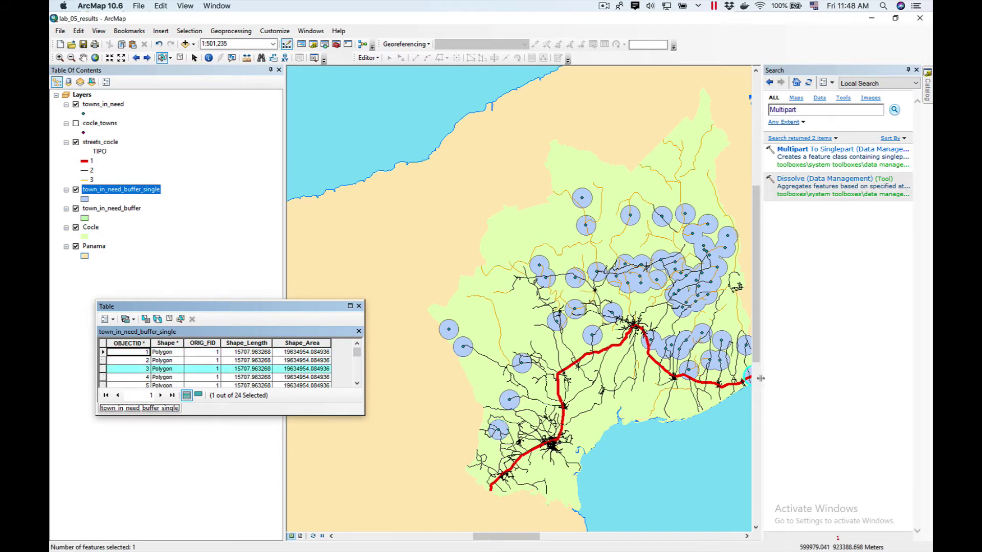
pyautogui.click(103, 377)
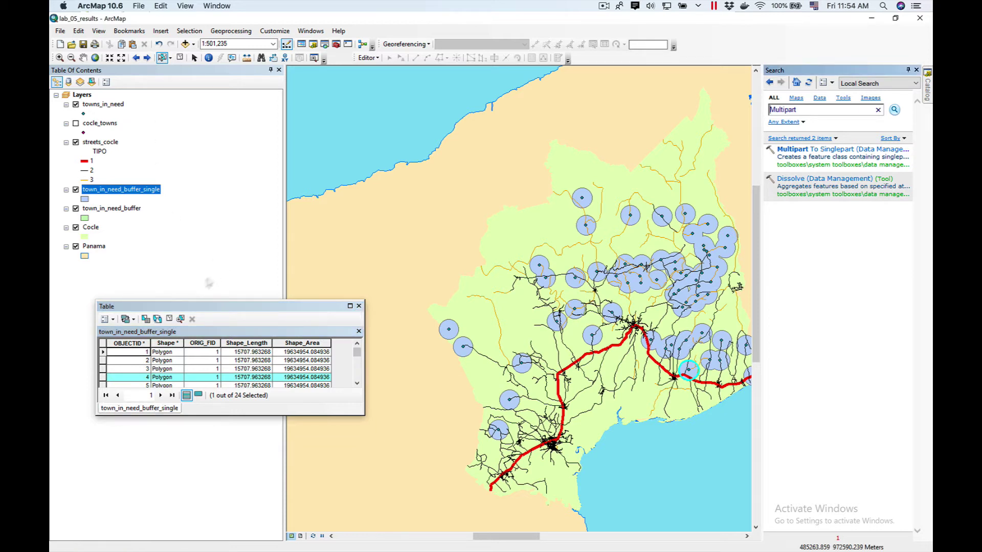
pyautogui.click(169, 320)
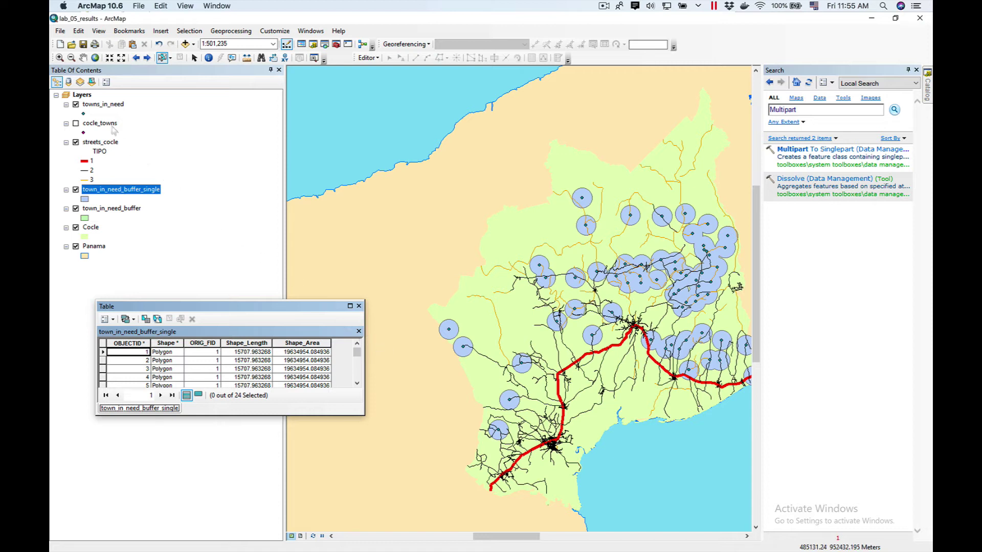
# Set up Spatial Join with target town_in_need_buffer_single and join features towns_in_need.
pyautogui.click(797, 109)
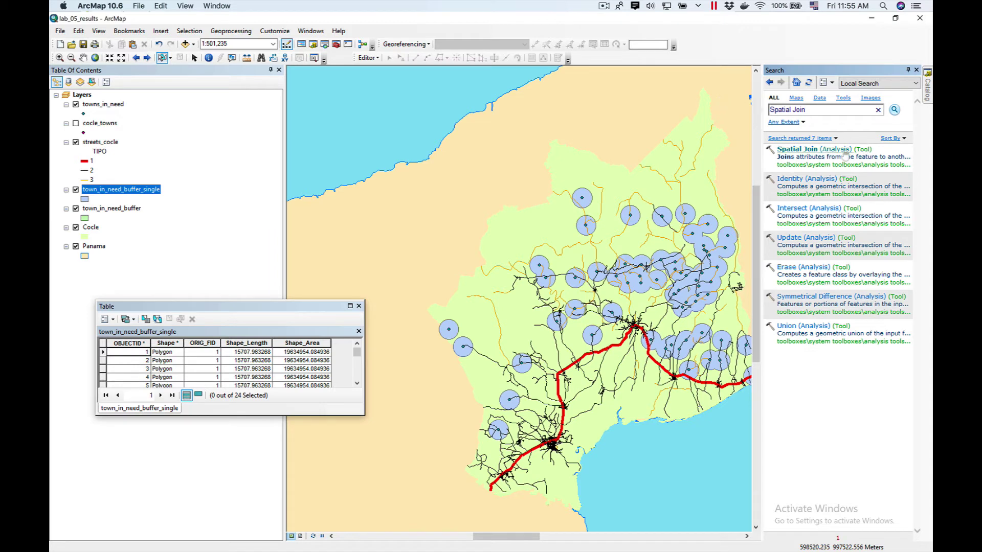
pyautogui.click(827, 149)
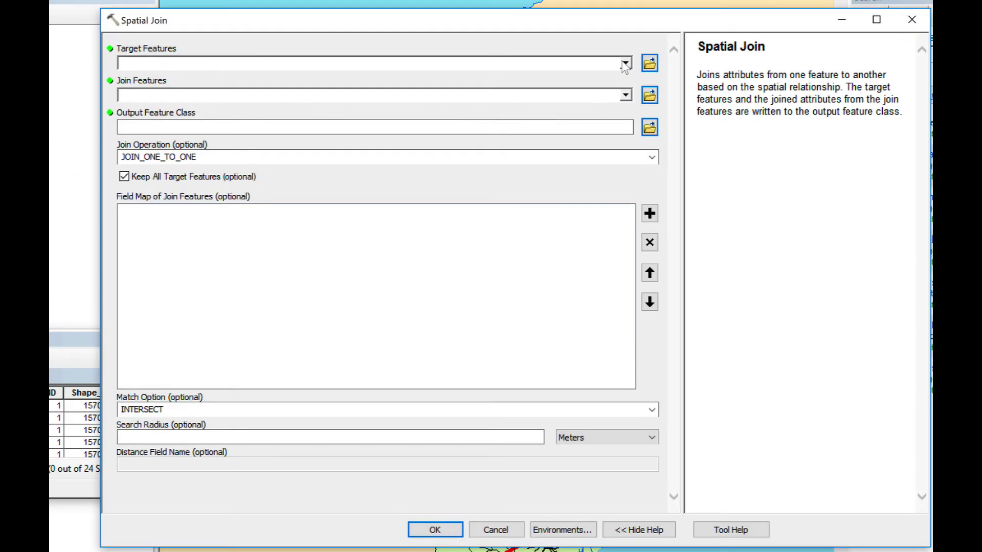
pyautogui.click(625, 64)
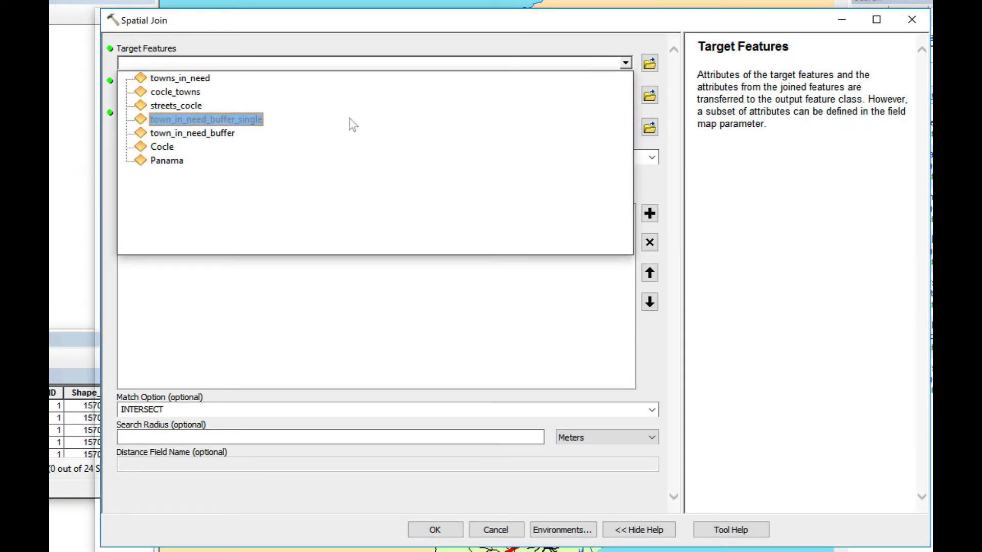
pyautogui.click(254, 121)
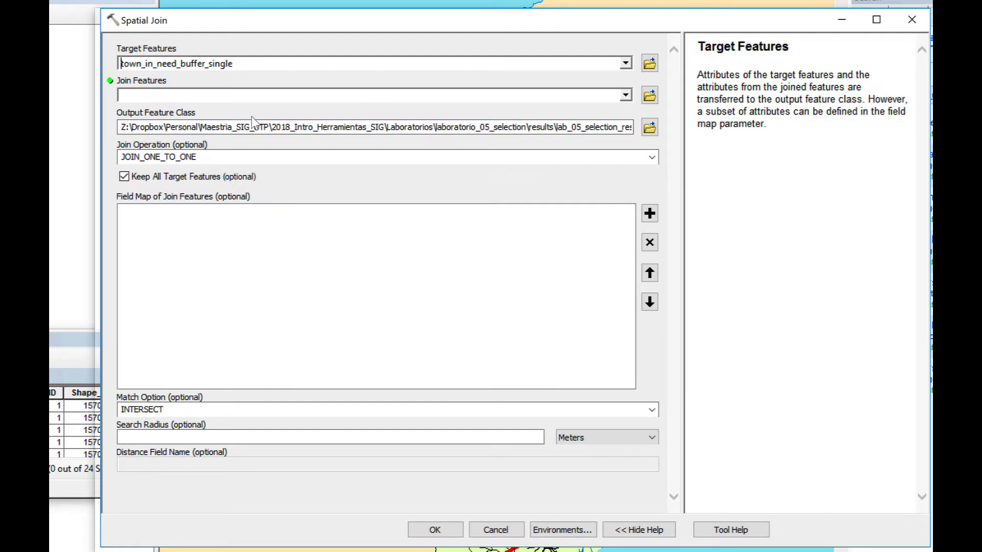
pyautogui.click(625, 97)
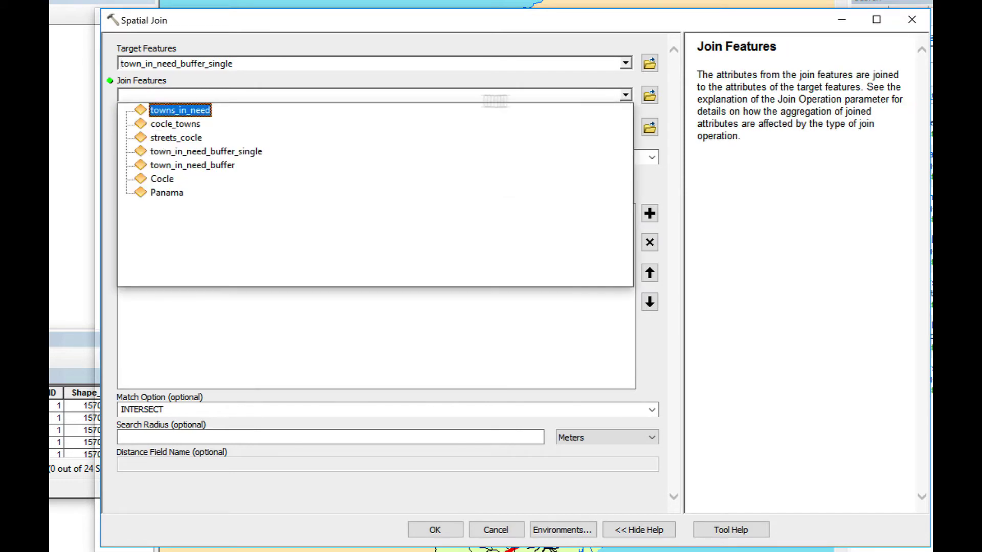
pyautogui.click(202, 110)
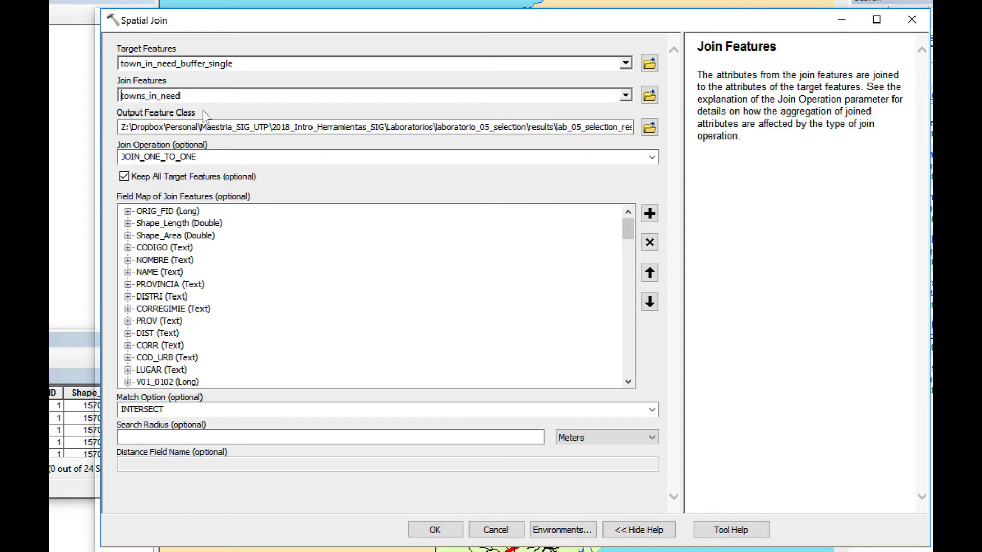
# Name the output town_in_need_buffer_single_attributed, choose JOIN_ONE_TO_MANY, and run the join.
pyautogui.click(649, 129)
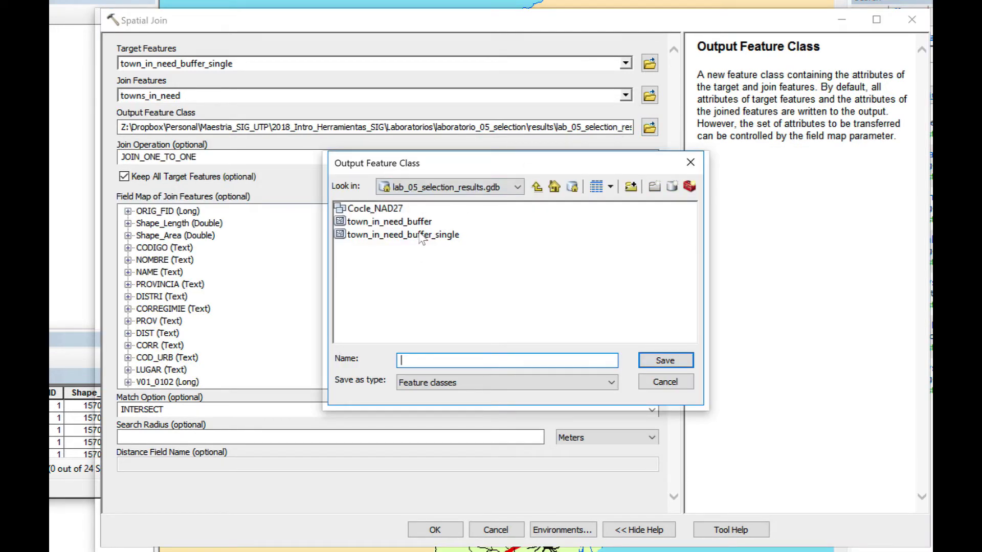
pyautogui.click(424, 235)
pyautogui.click(522, 361)
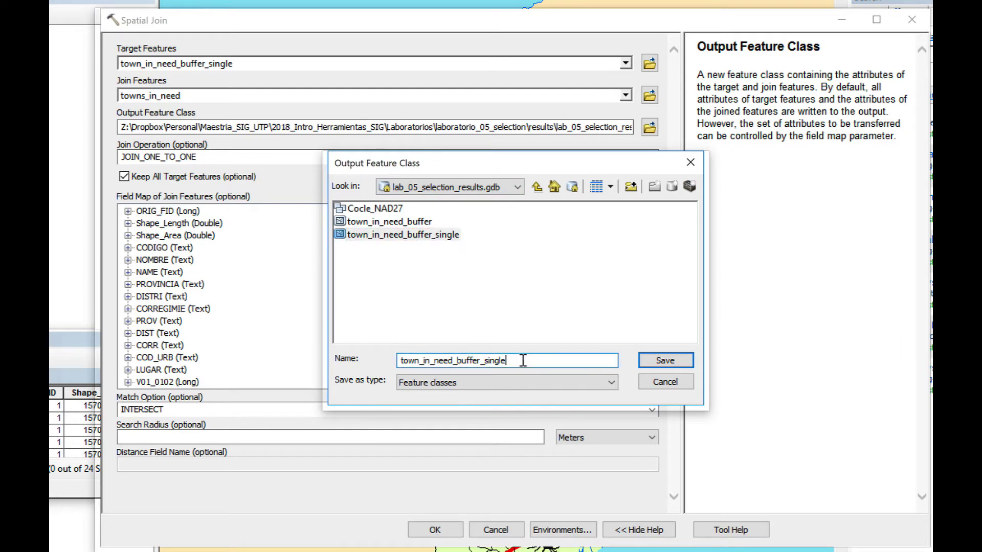
pyautogui.write('_attributed')
pyautogui.click(659, 361)
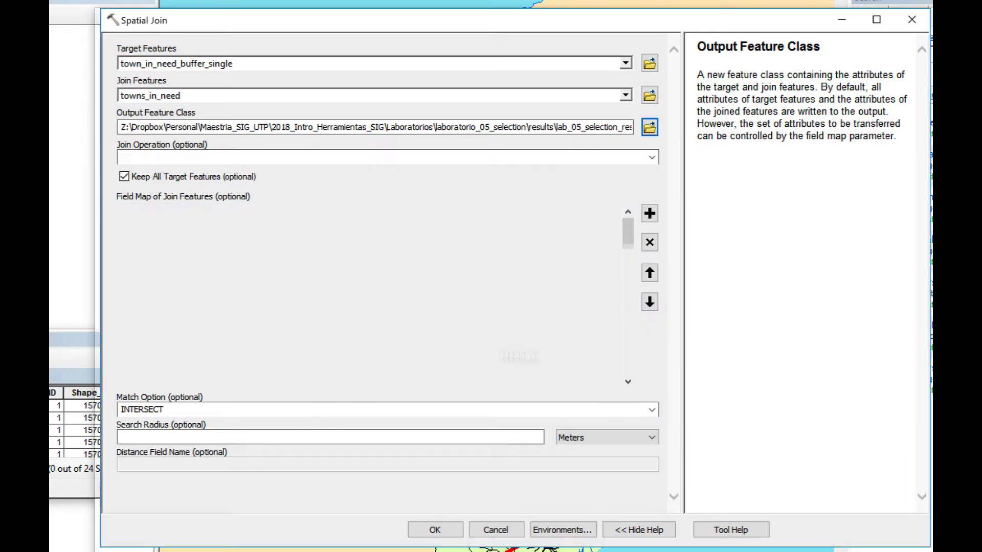
pyautogui.click(651, 158)
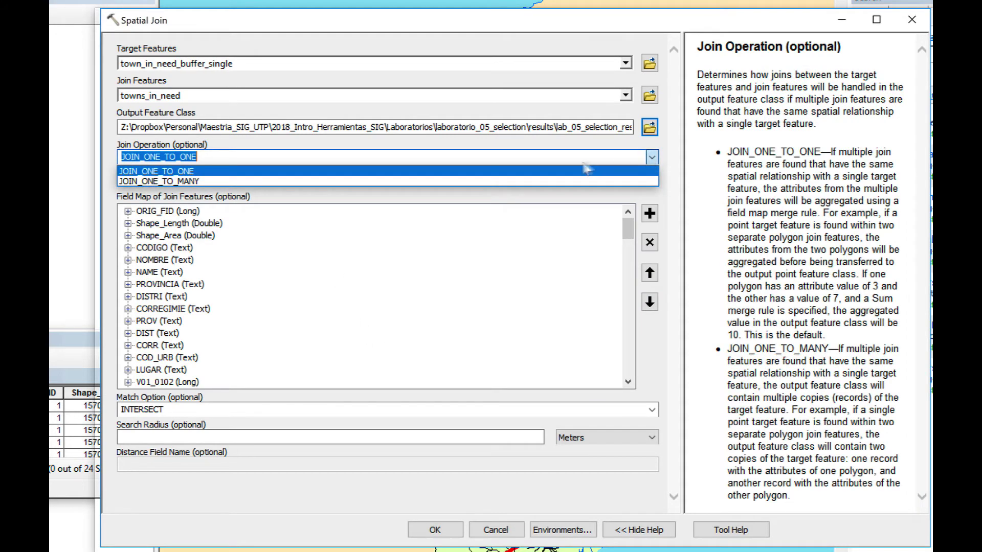
pyautogui.click(481, 181)
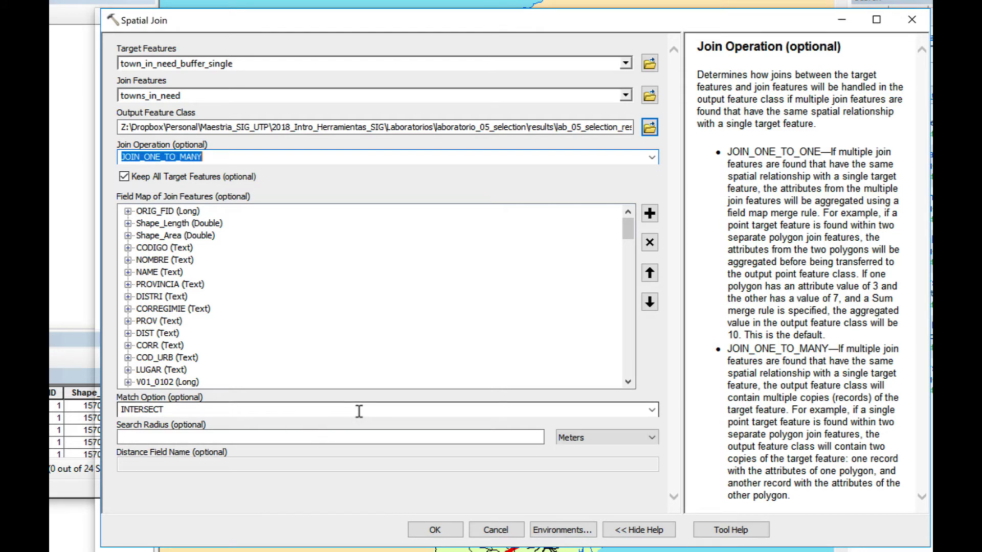
pyautogui.click(452, 532)
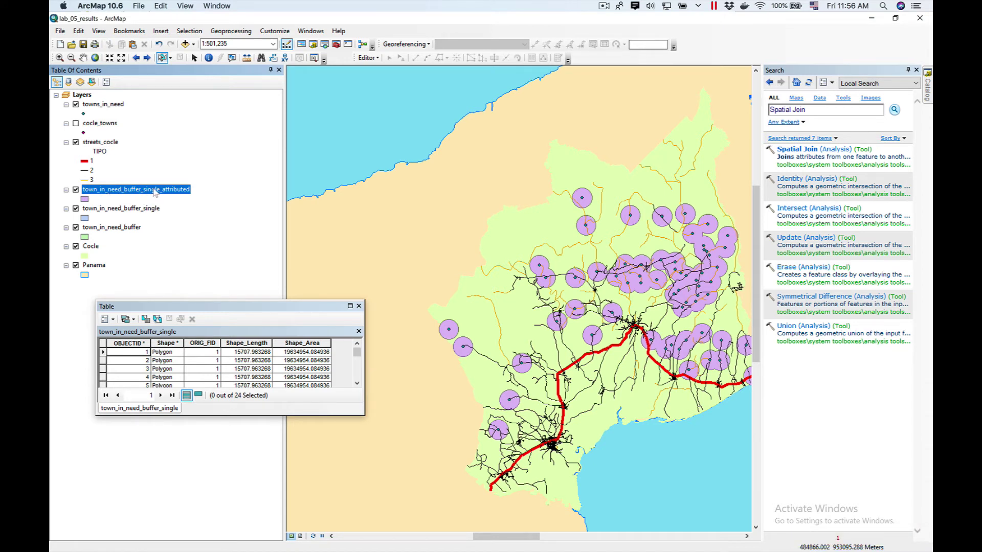
# Open town_in_need_buffer_single_attributed's attribute table and enlarge it to show the 62 joined records.
pyautogui.rightClick(154, 192)
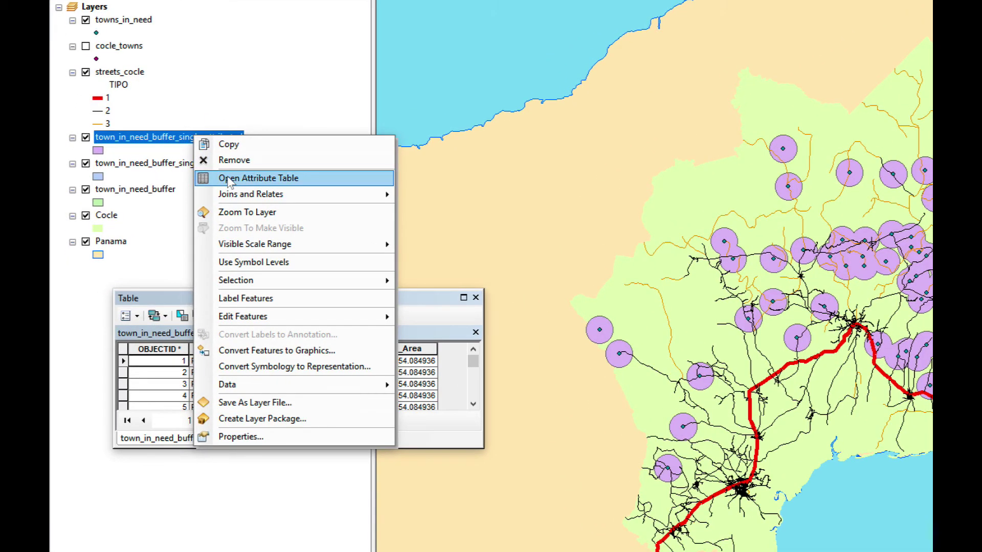
pyautogui.click(228, 179)
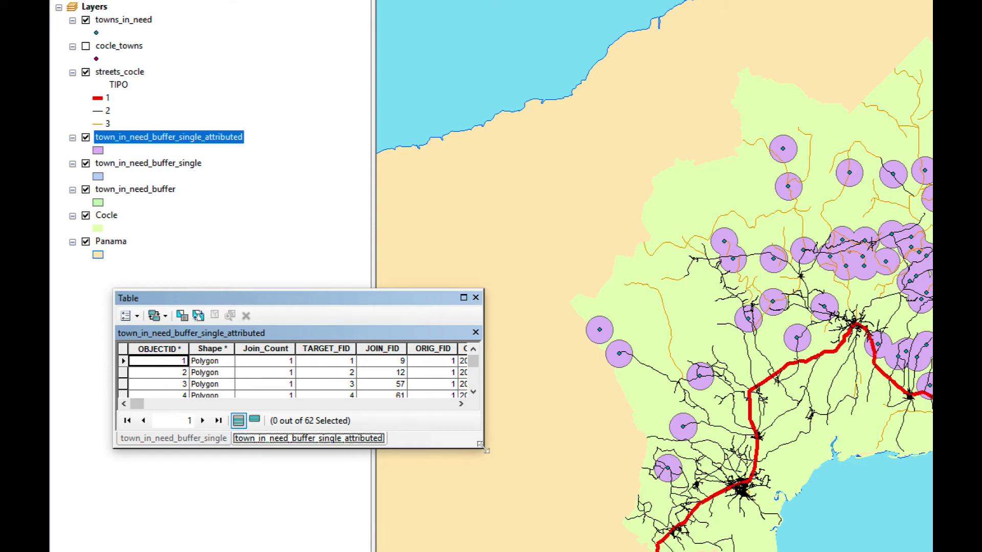
pyautogui.moveTo(480, 446); pyautogui.dragTo(652, 544)
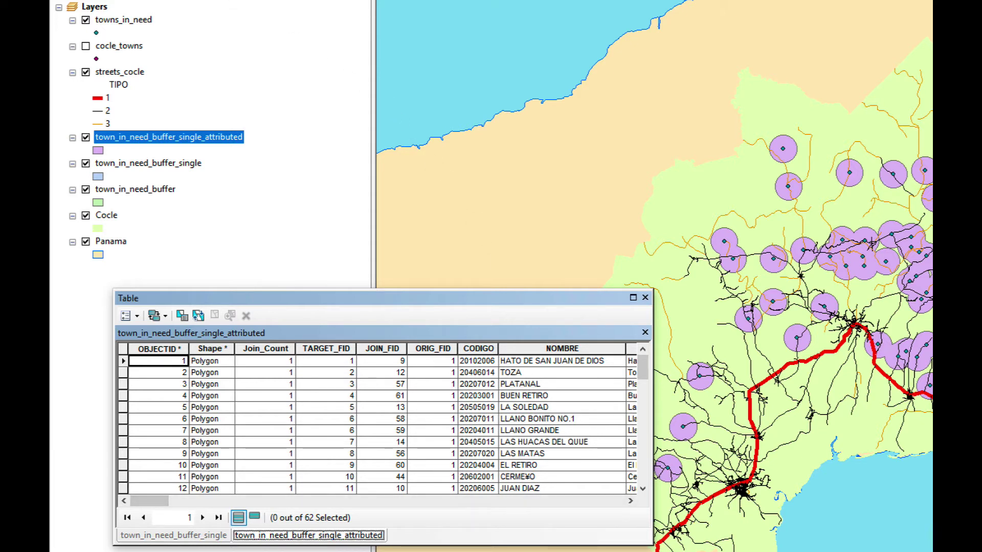
# Make town_in_need_buffer_single_attributed the only selectable layer.
pyautogui.rightClick(183, 141)
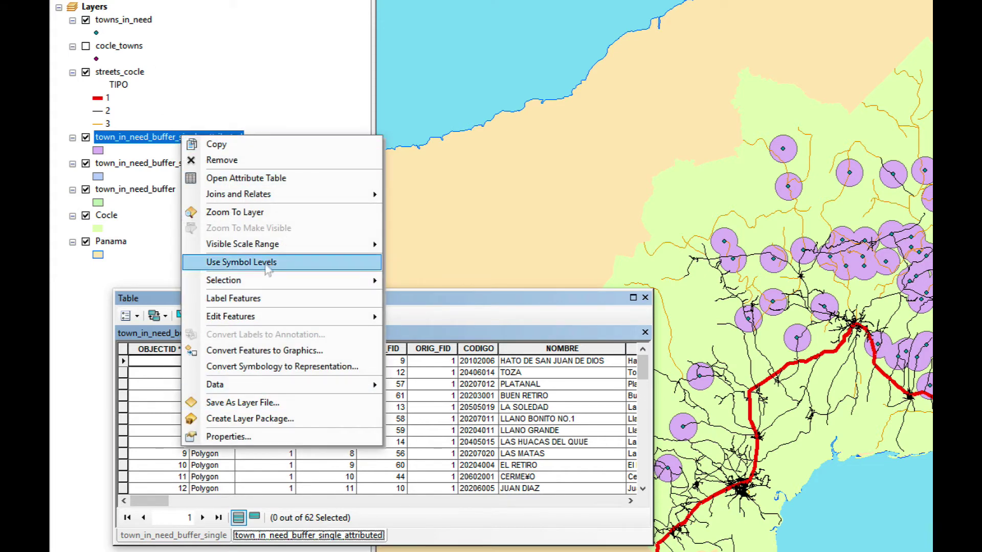
pyautogui.moveTo(273, 287)
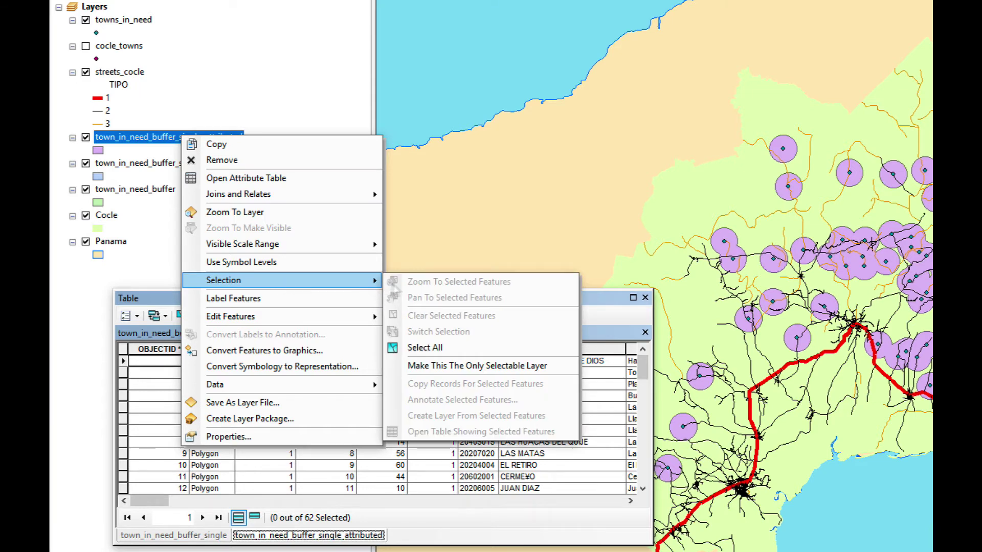
pyautogui.click(467, 369)
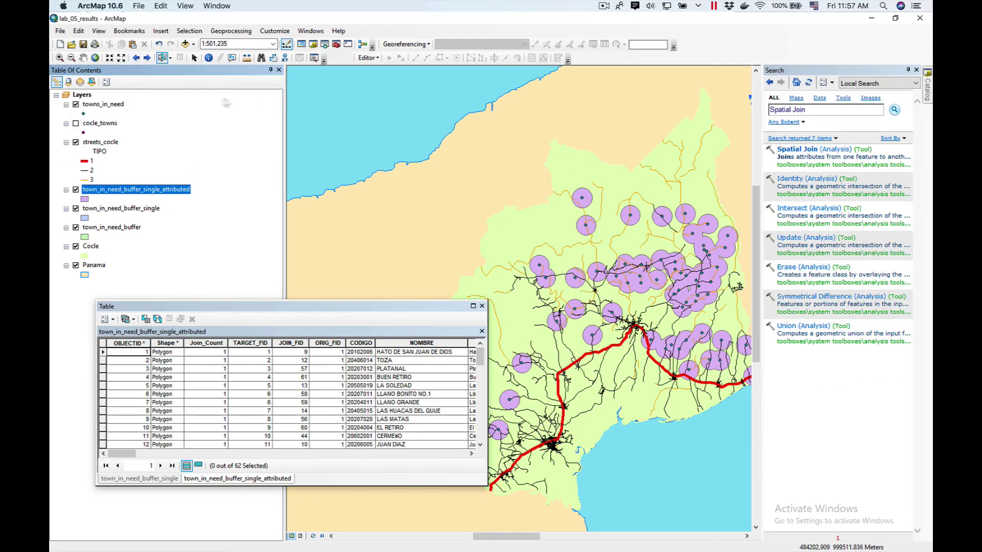
# Select the eastern buffer cluster and list its 25 selected records in the table.
pyautogui.click(162, 57)
pyautogui.click(685, 301)
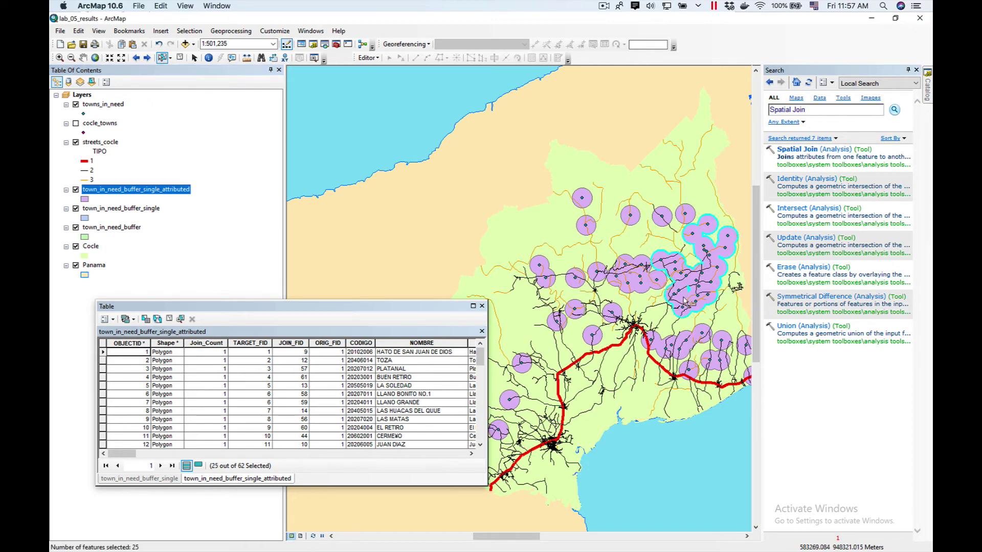
pyautogui.click(198, 466)
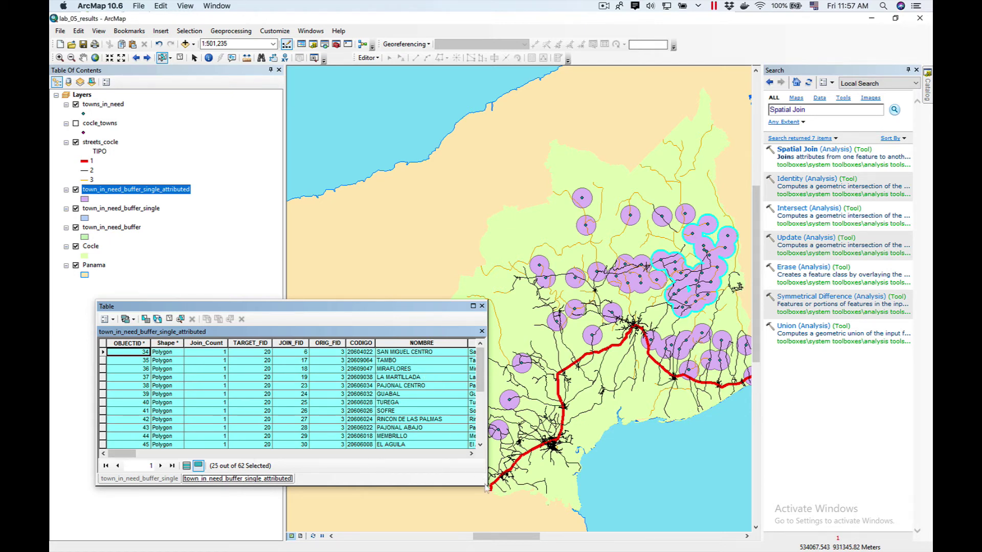
pyautogui.moveTo(487, 485); pyautogui.dragTo(623, 516)
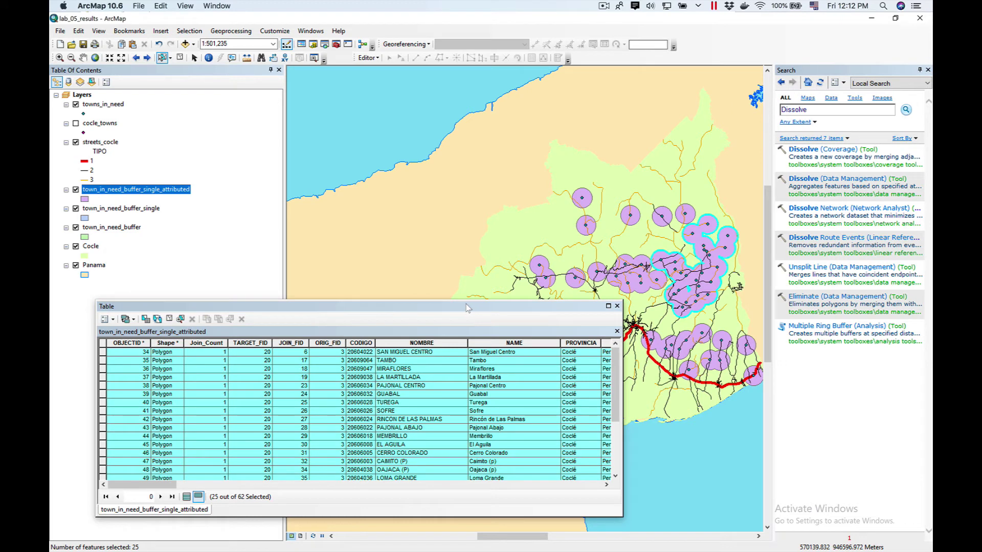
# Clear the selection, close the table, and start Dissolve on town_in_need_buffer_single_attributed.
pyautogui.click(169, 319)
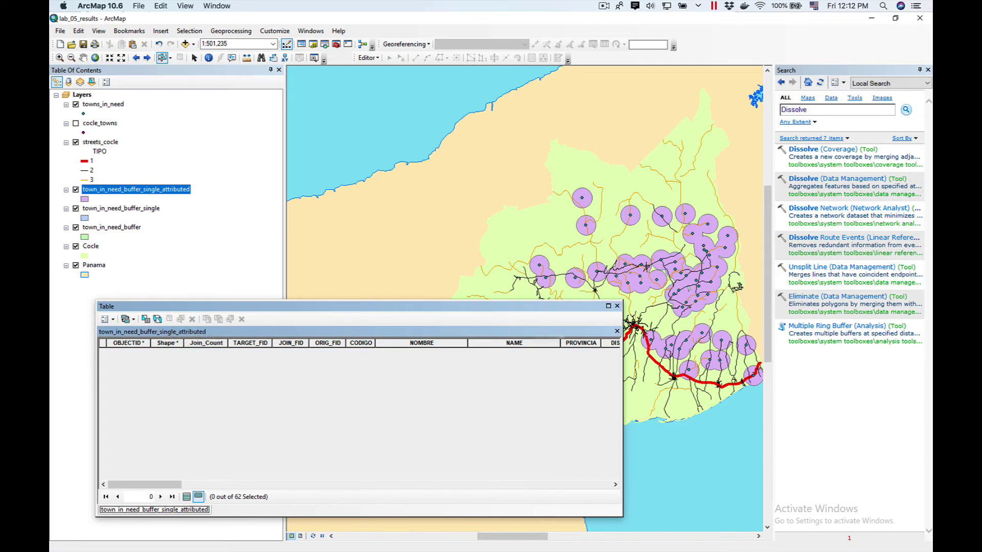
pyautogui.click(618, 306)
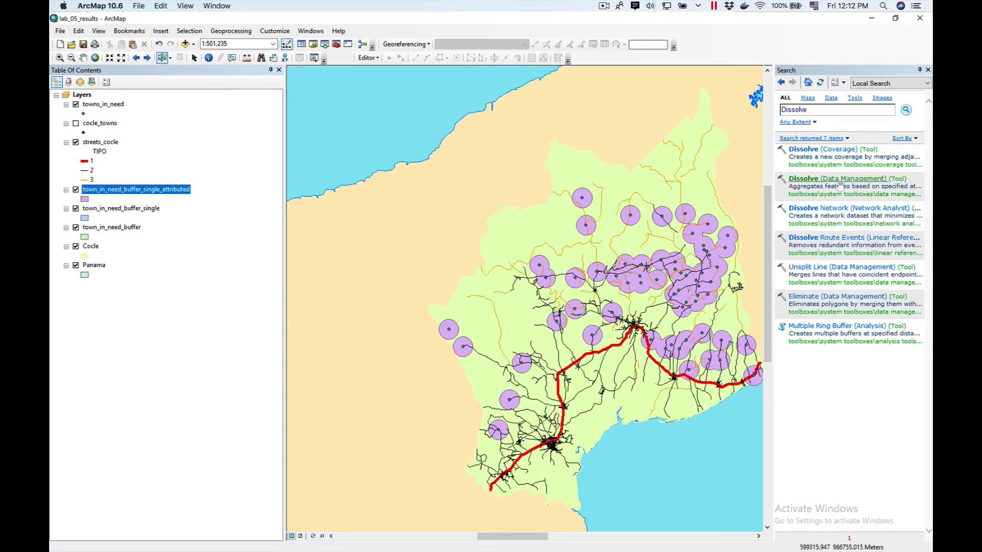
pyautogui.click(839, 180)
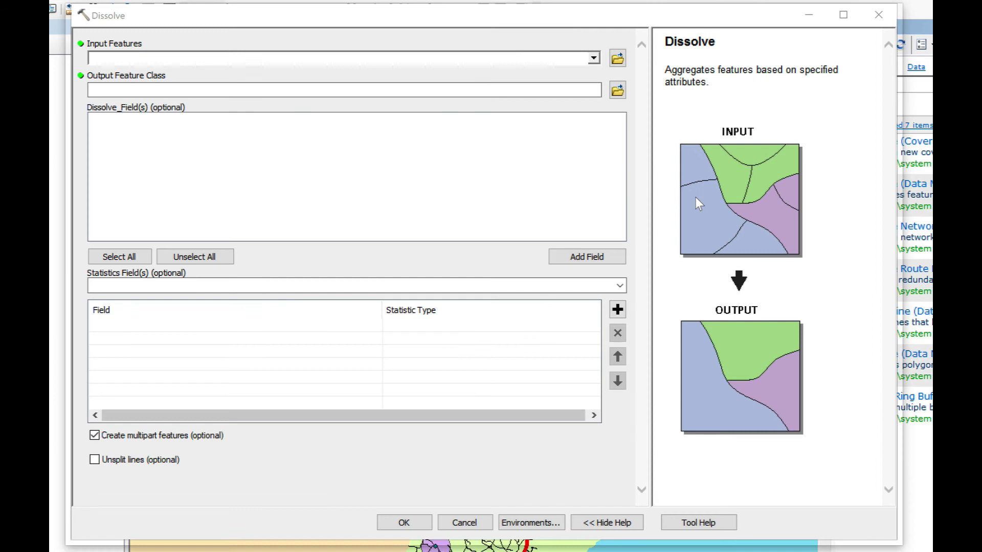
pyautogui.click(593, 57)
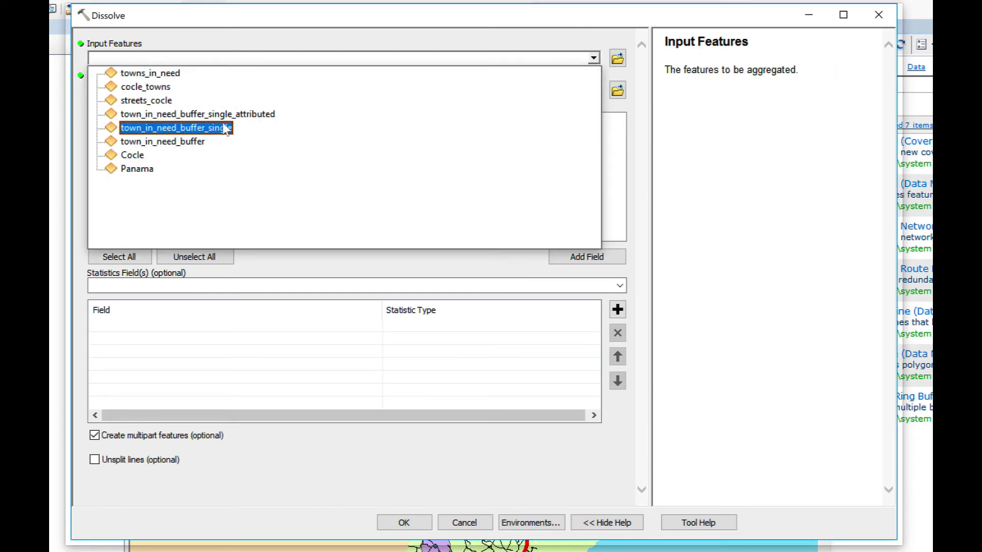
pyautogui.click(241, 115)
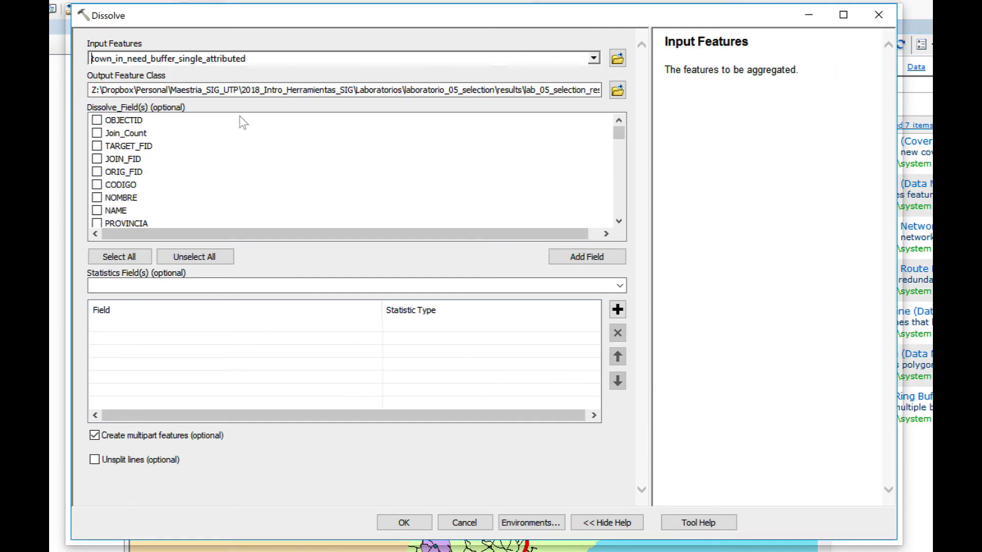
# Name the output town_in_need_buffer_single_attributed_summary and dissolve by TARGET_FID.
pyautogui.click(617, 91)
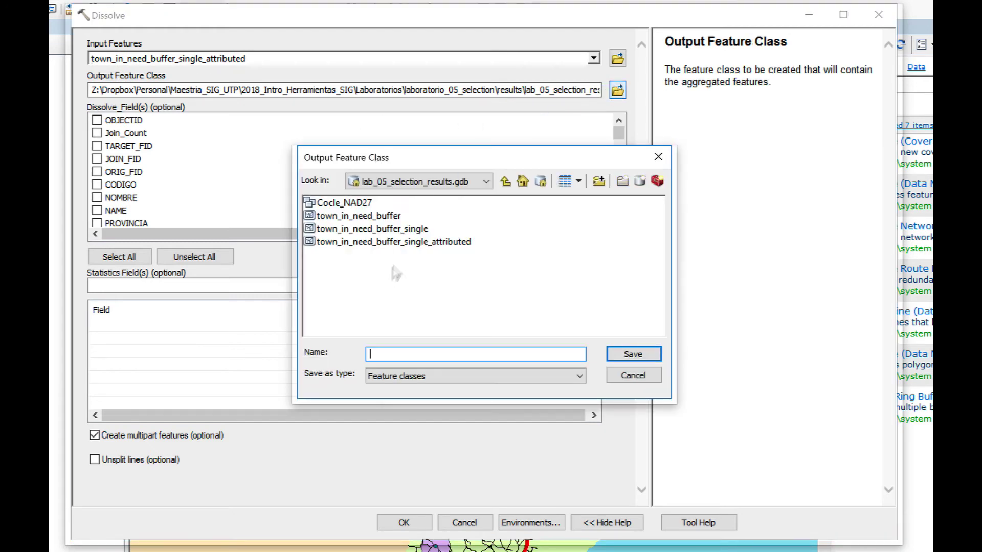
pyautogui.click(436, 243)
pyautogui.click(535, 354)
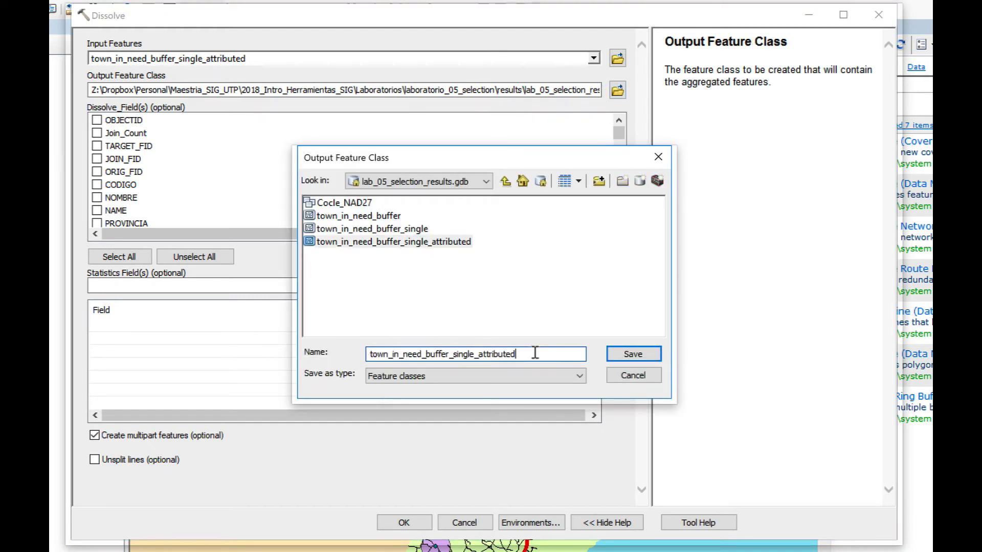
pyautogui.write('_sum')
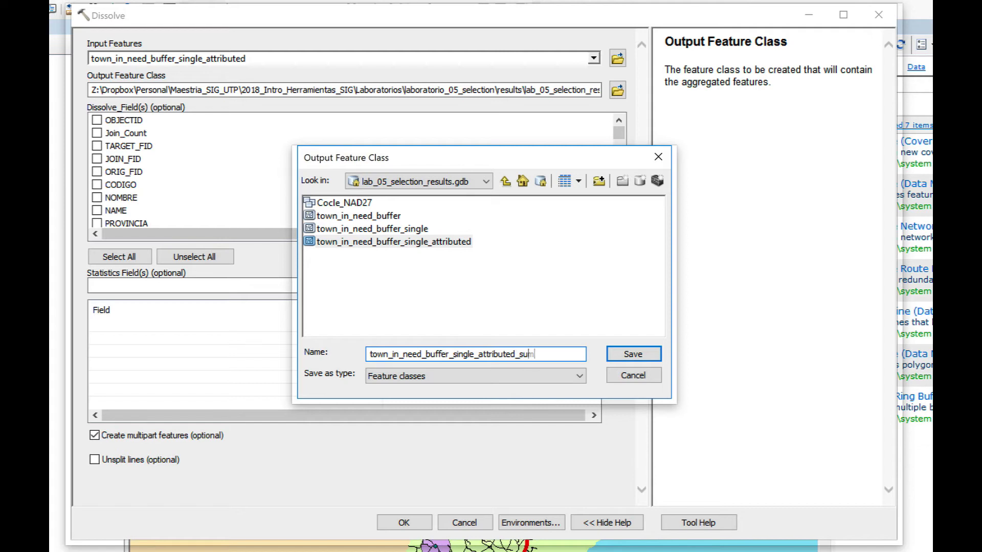
pyautogui.write('mary')
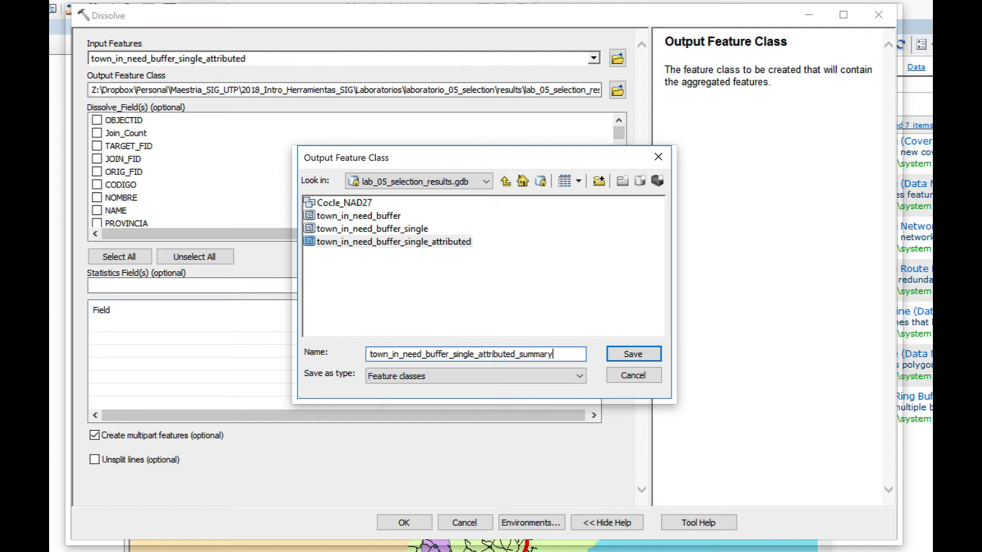
pyautogui.click(632, 353)
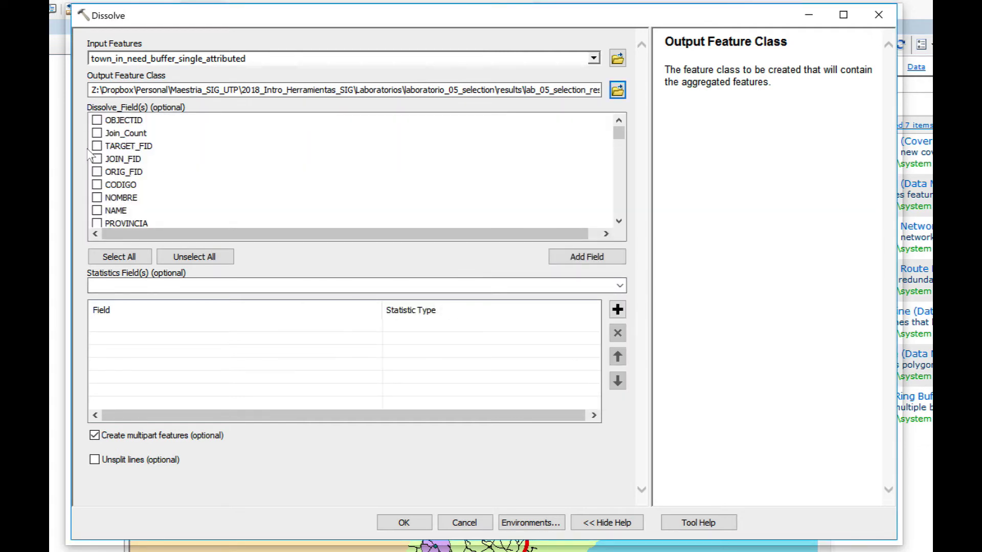
pyautogui.click(98, 147)
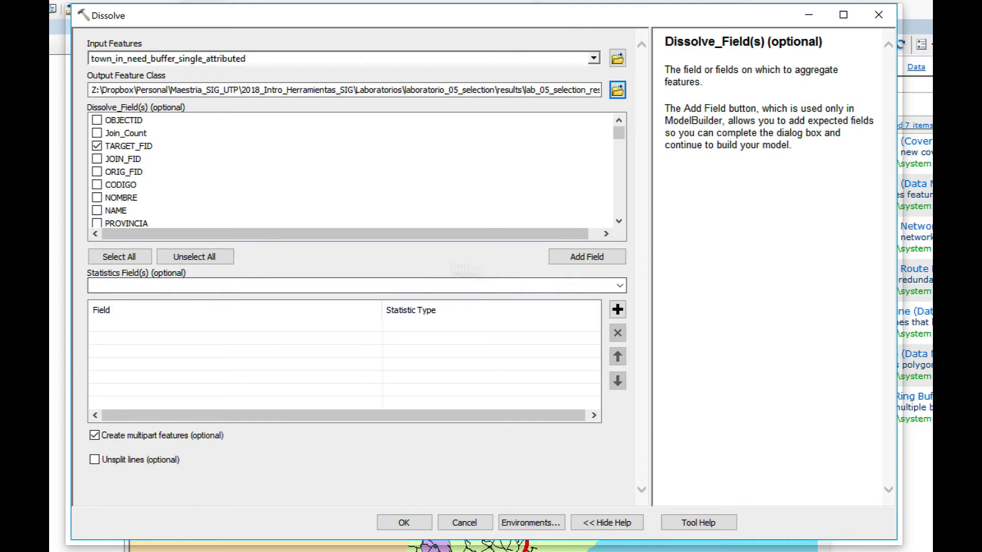
# Add ING_PROM as a statistics field with SUM.
pyautogui.click(619, 286)
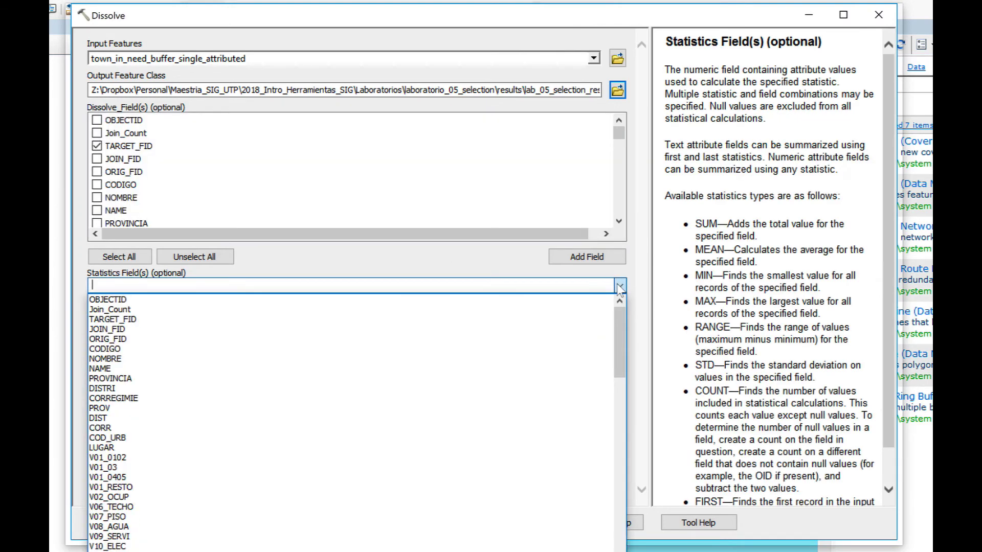
pyautogui.write('IN')
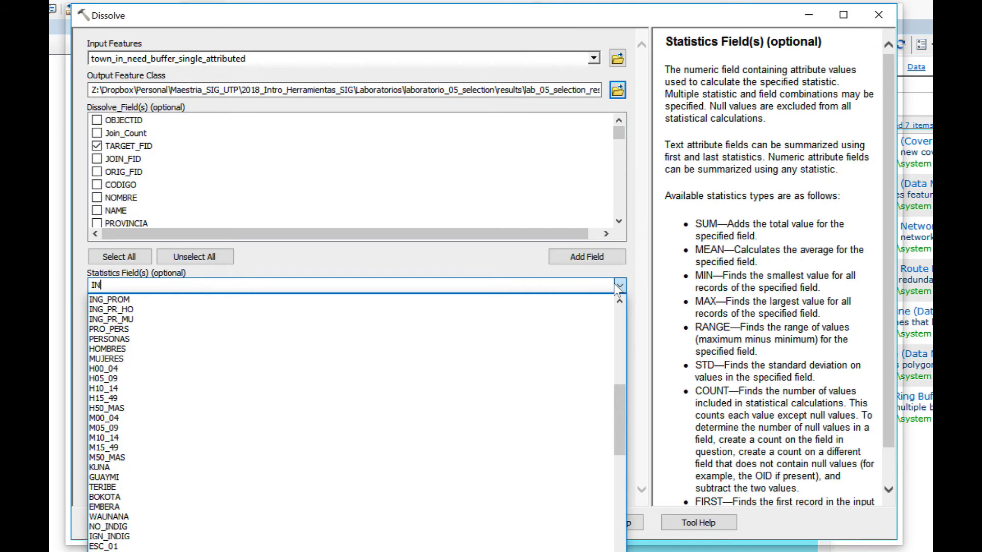
pyautogui.click(130, 299)
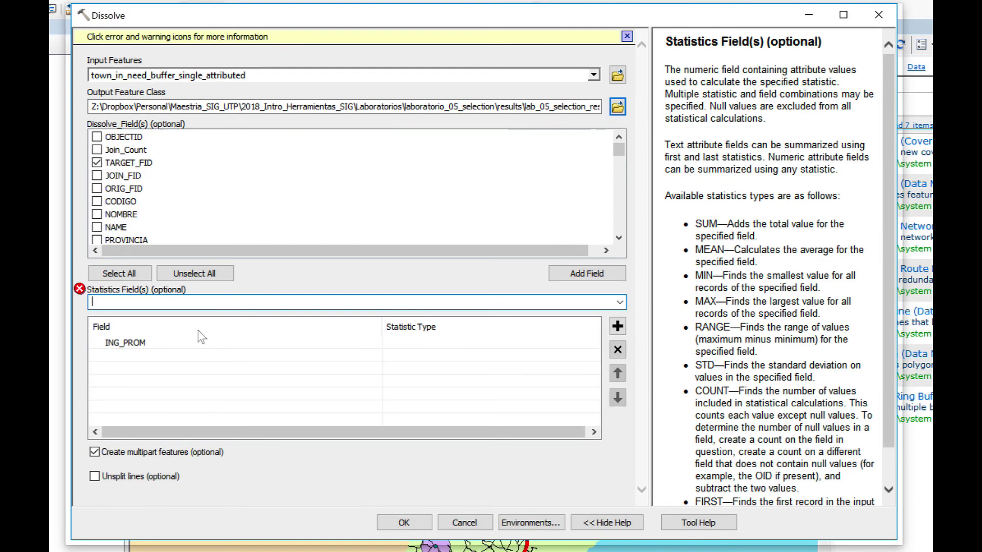
pyautogui.click(519, 343)
pyautogui.click(592, 344)
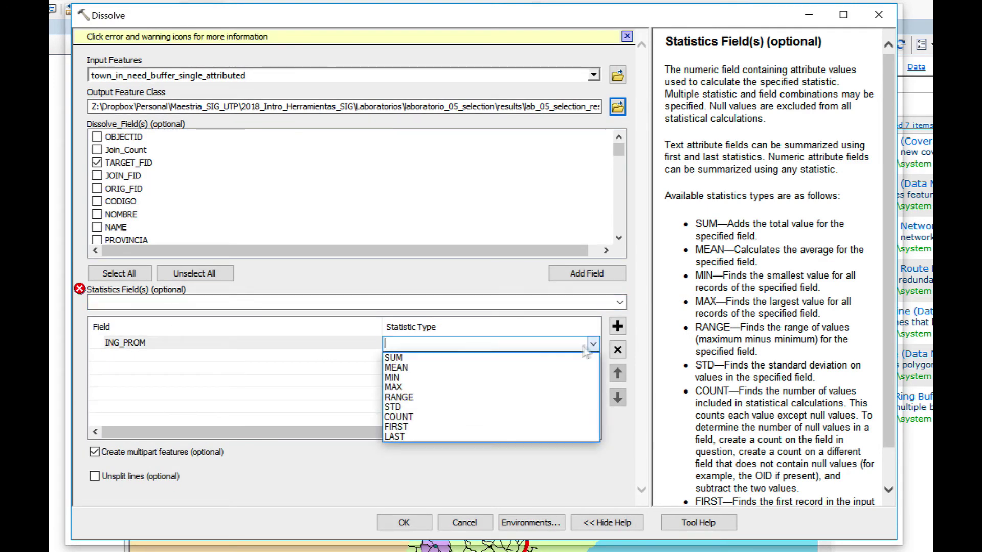
pyautogui.click(409, 358)
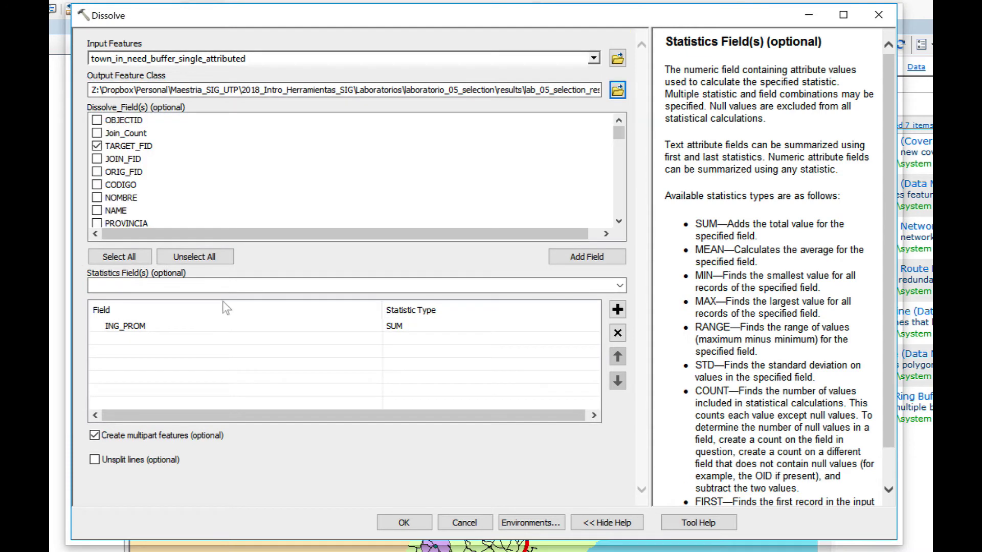
pyautogui.click(232, 287)
# Add PERSONAS as a statistics field with SUM.
pyautogui.write('PE')
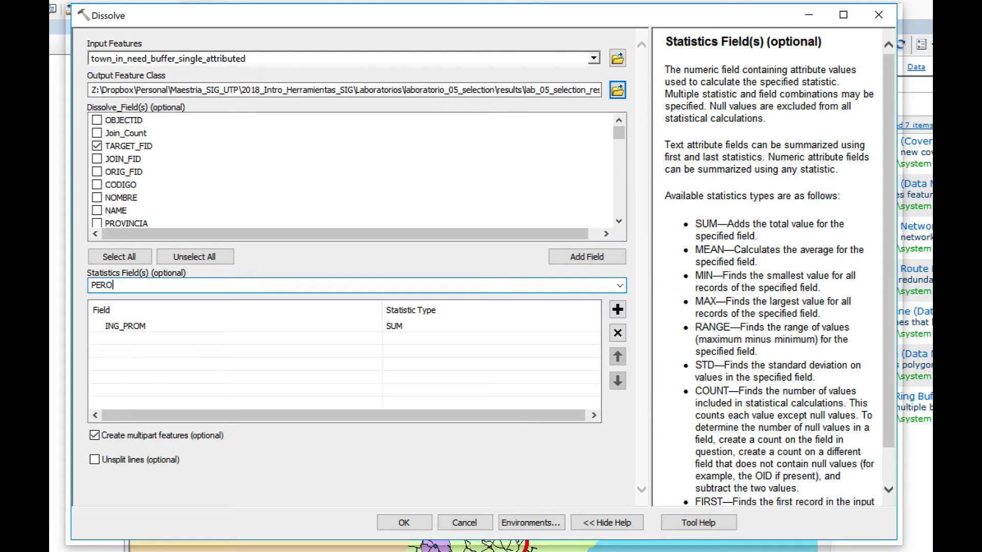
pyautogui.write('R')
pyautogui.click(620, 285)
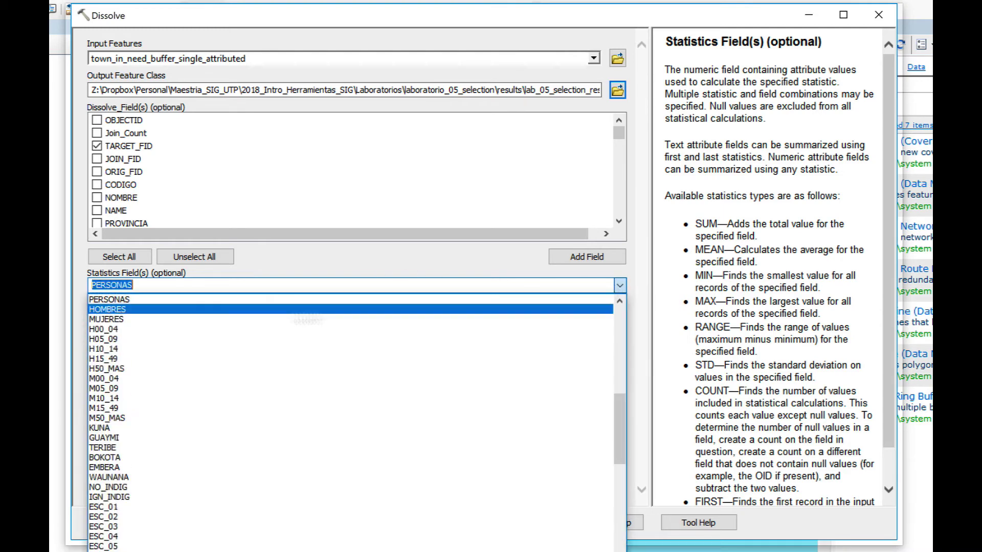
pyautogui.click(210, 301)
pyautogui.click(450, 340)
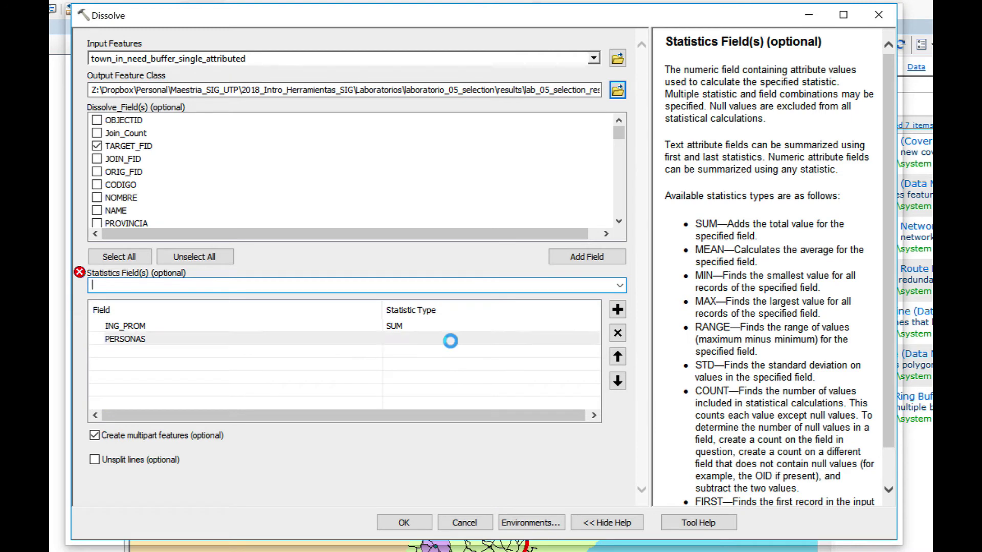
pyautogui.click(593, 340)
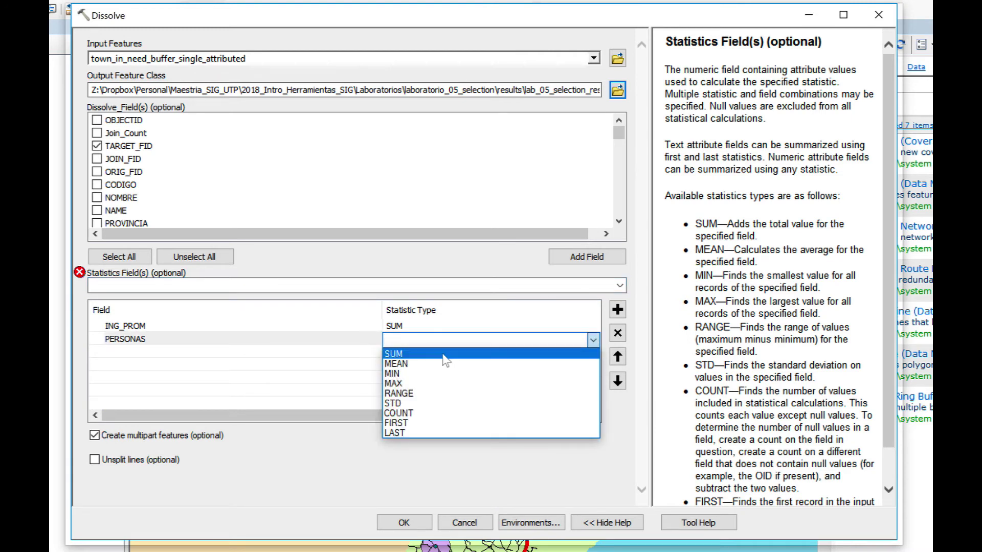
pyautogui.click(397, 352)
# Add CODIGO with COUNT, then run the dissolve.
pyautogui.click(242, 285)
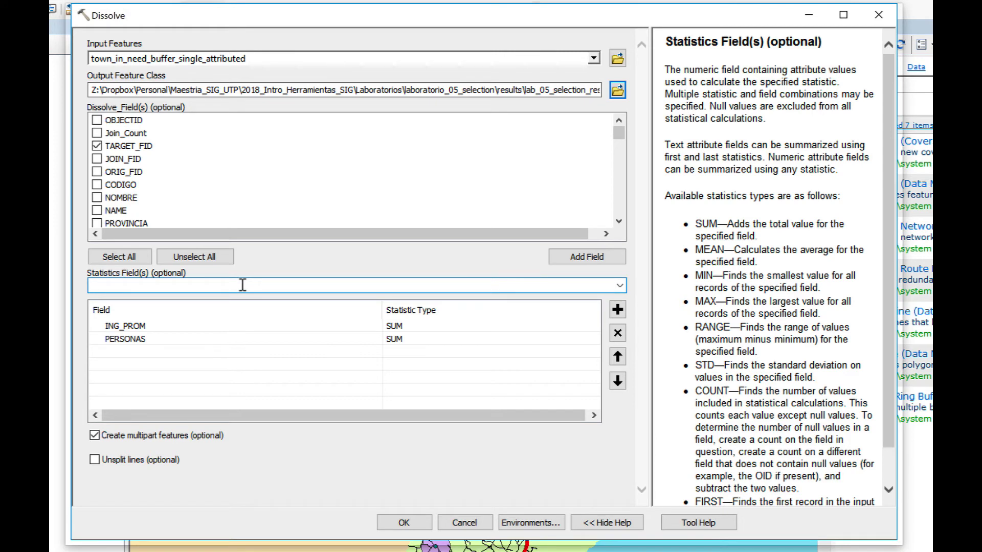
pyautogui.write('C')
pyautogui.press('BackSpace')
pyautogui.write('OD')
pyautogui.click(619, 286)
pyautogui.click(215, 301)
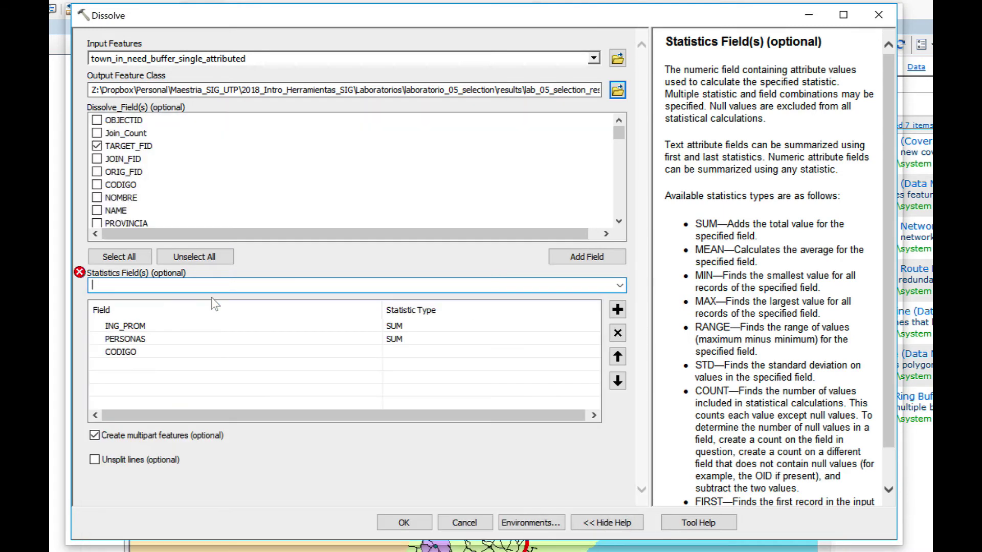
pyautogui.click(420, 354)
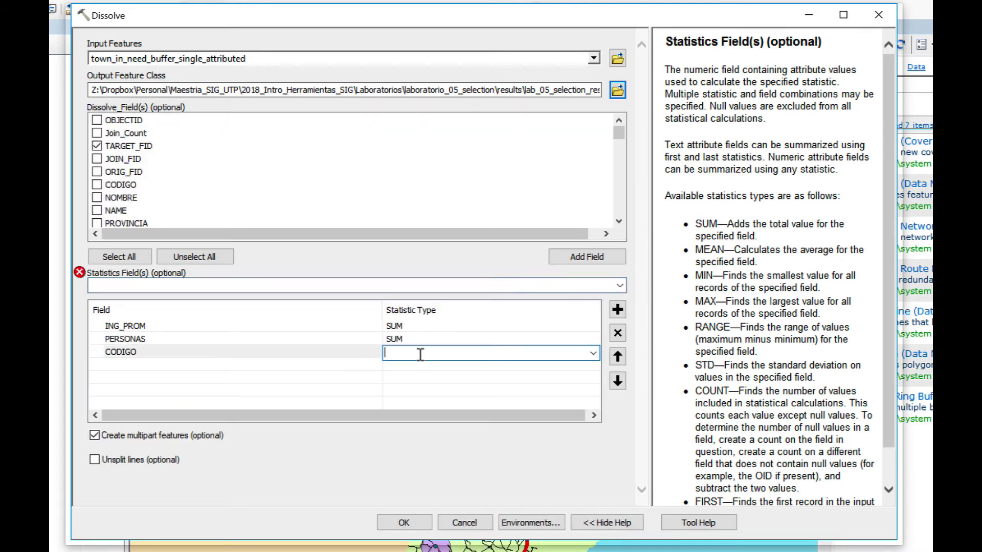
pyautogui.click(593, 353)
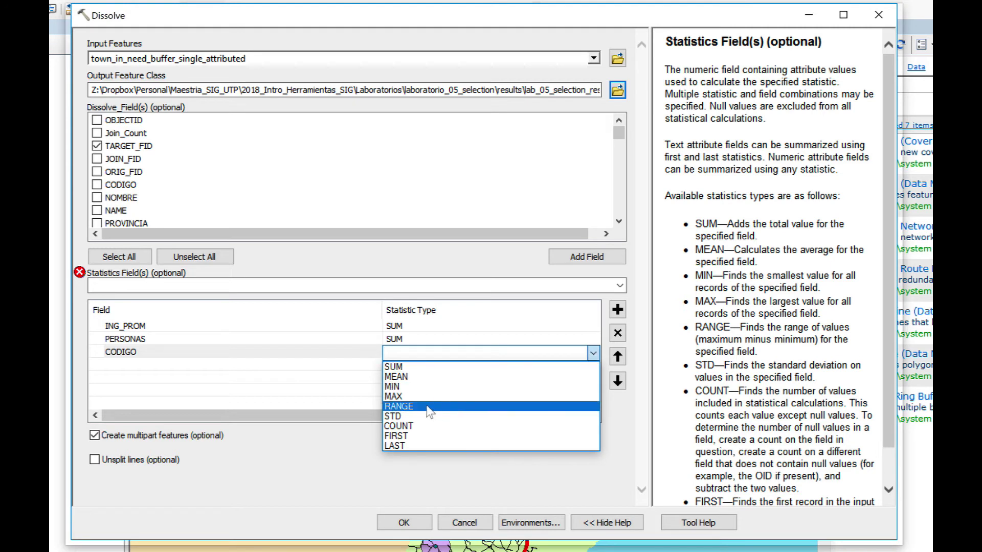
pyautogui.click(404, 426)
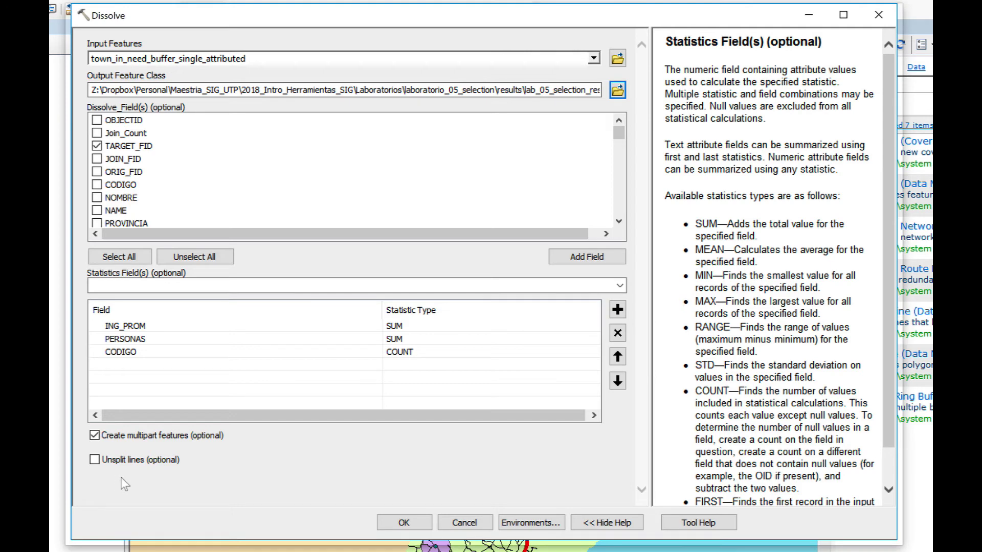
pyautogui.click(404, 522)
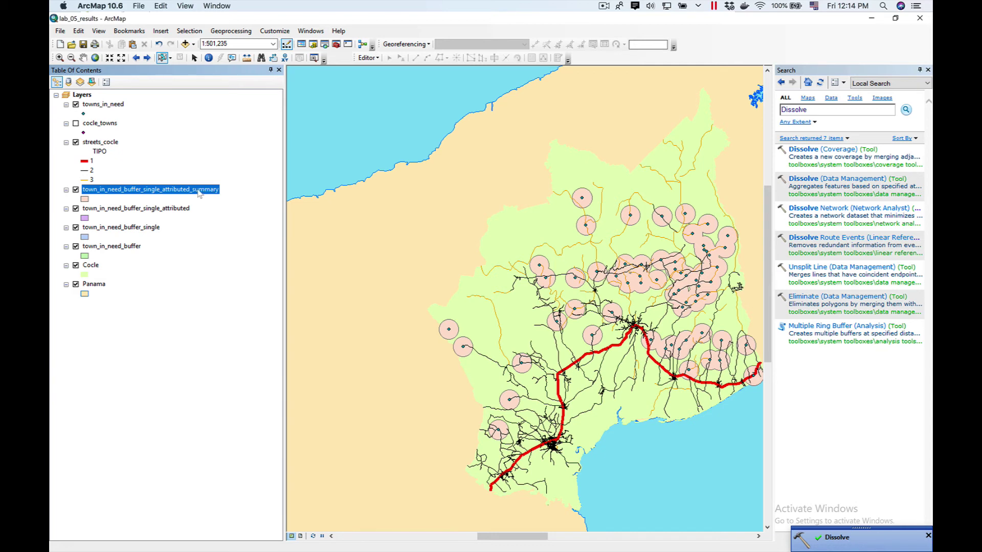
# Open the summary layer's table listing 24 buffers with SUM_ING_PROM, SUM_PERSONAS and COUNT_CODIGO.
pyautogui.rightClick(199, 193)
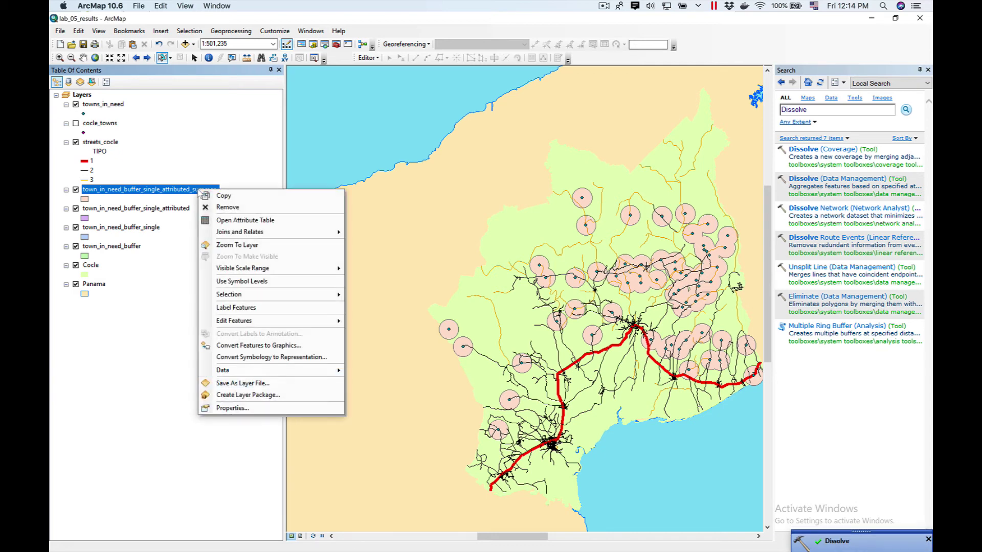
pyautogui.click(253, 223)
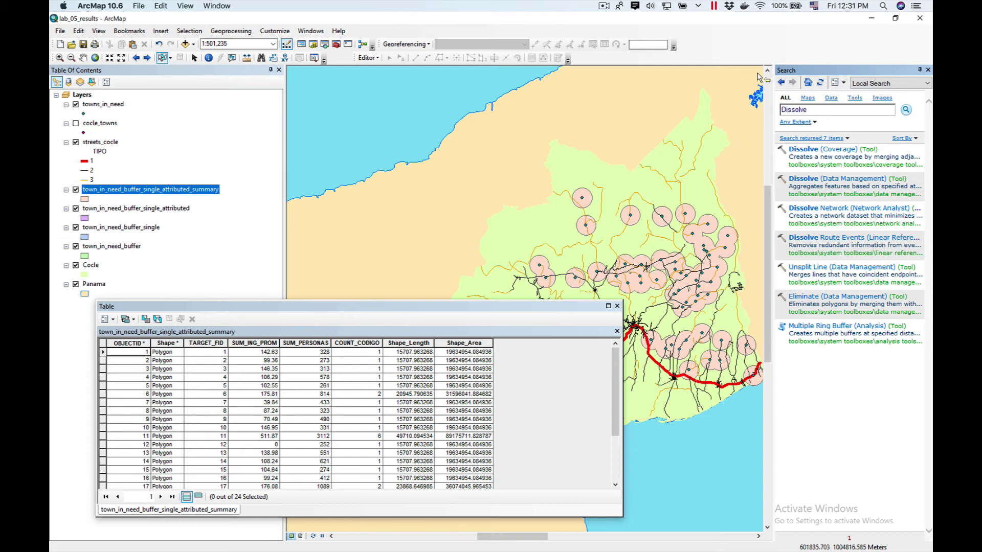
# Open the Properties of the summary feature class from the Catalog panel.
pyautogui.click(313, 45)
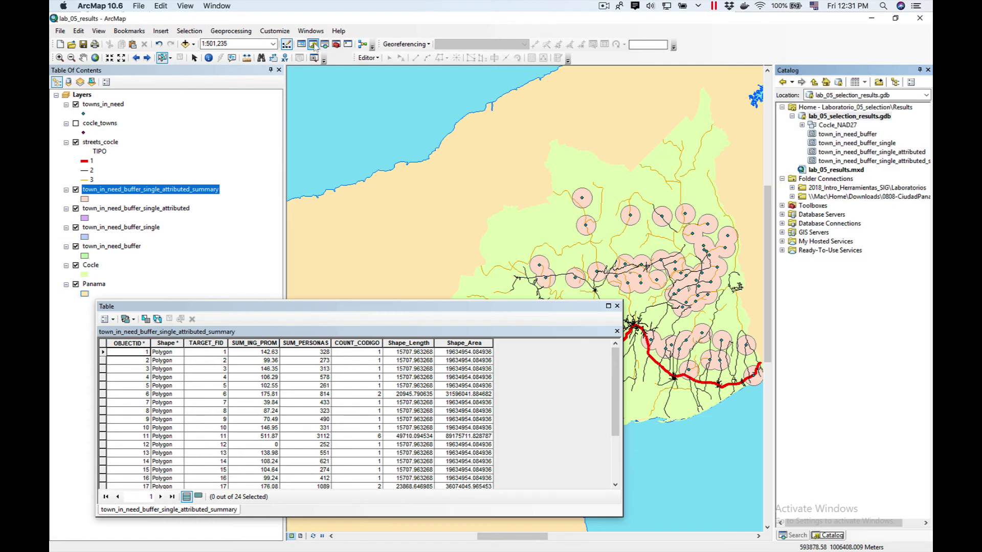
pyautogui.click(867, 162)
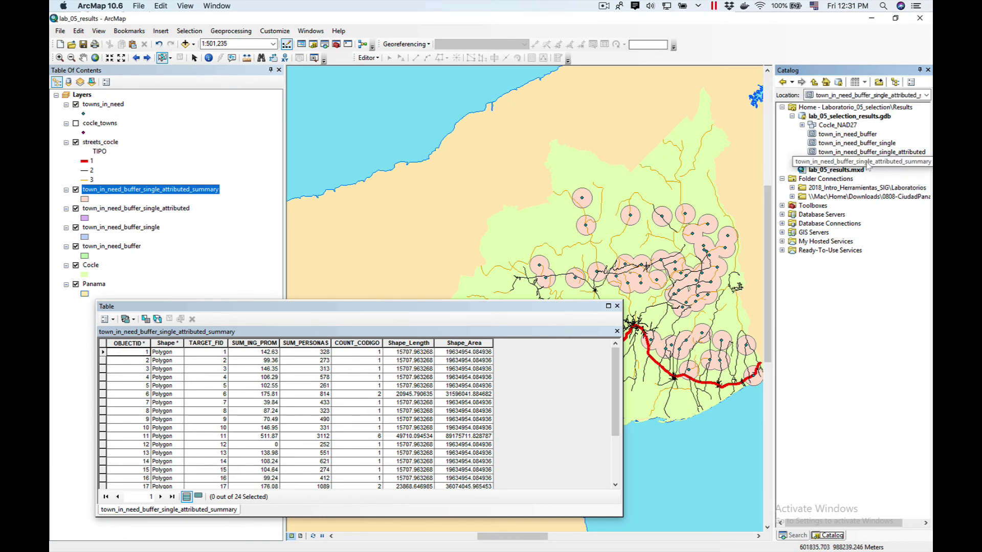
pyautogui.rightClick(867, 163)
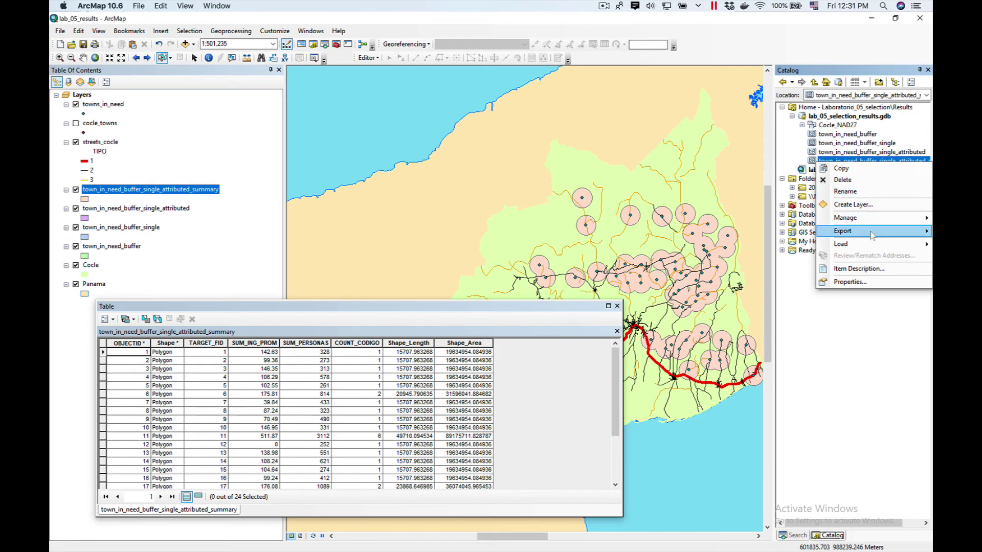
pyautogui.click(869, 282)
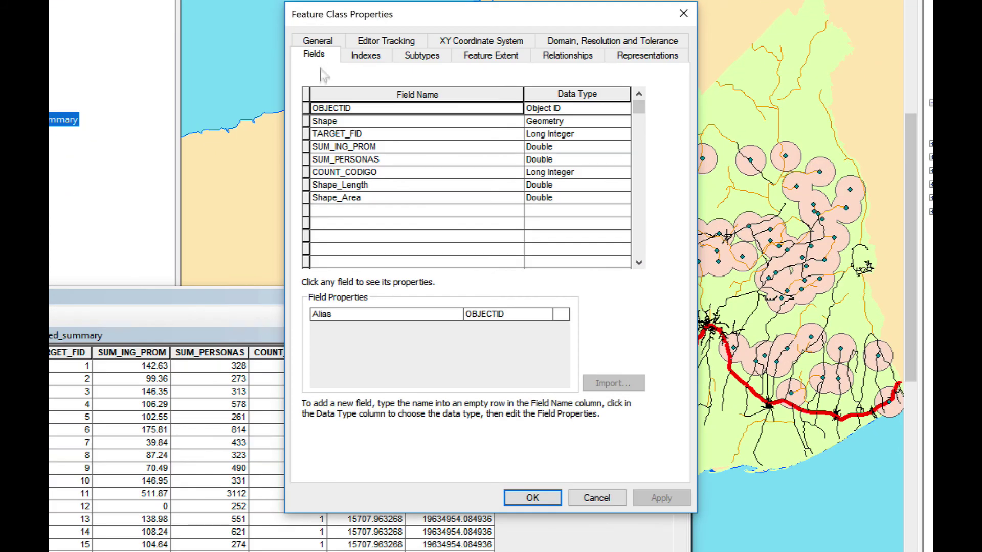
# Add a PER_CAPITA_INCOME field of type Double below Shape_Area.
pyautogui.click(339, 210)
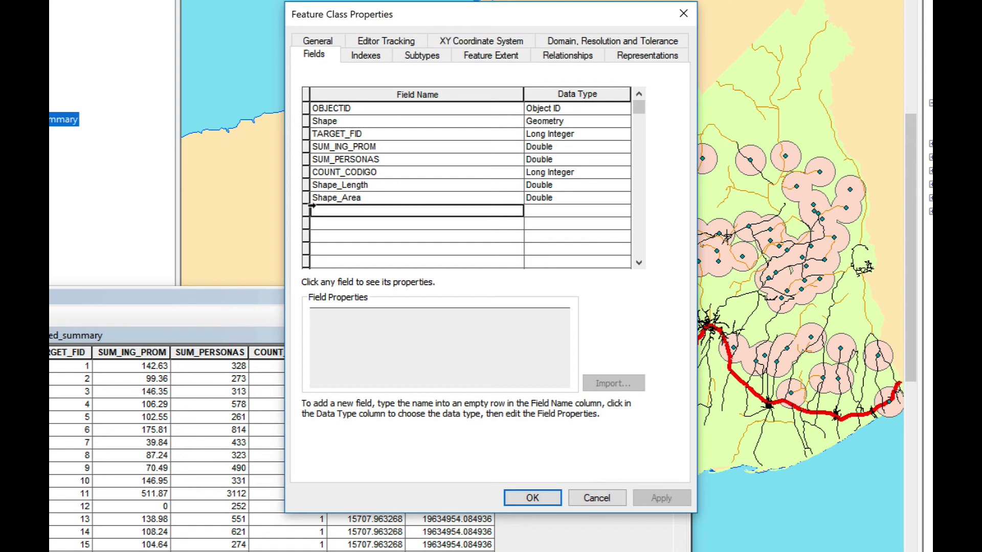
pyautogui.write('pe')
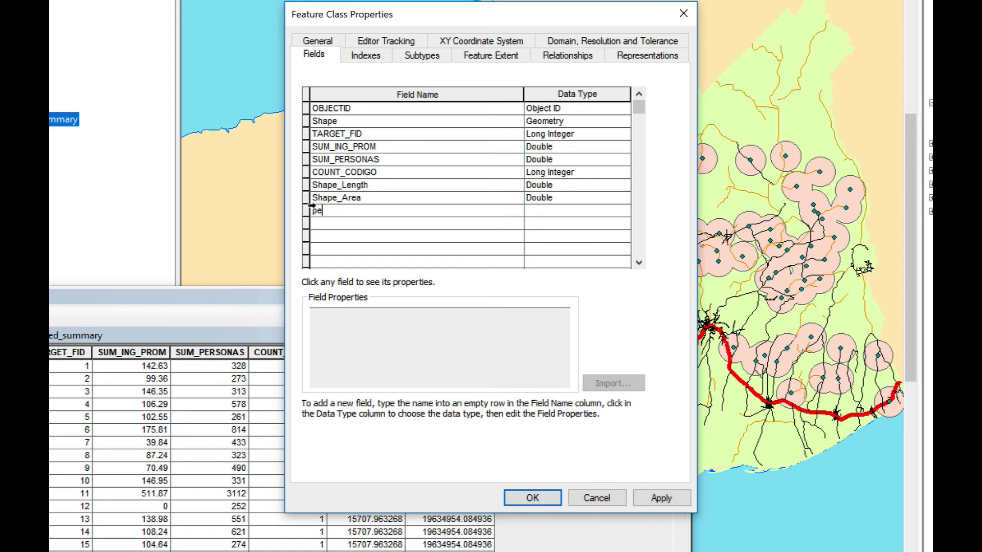
pyautogui.write('rPER_CAPITA_INCOME')
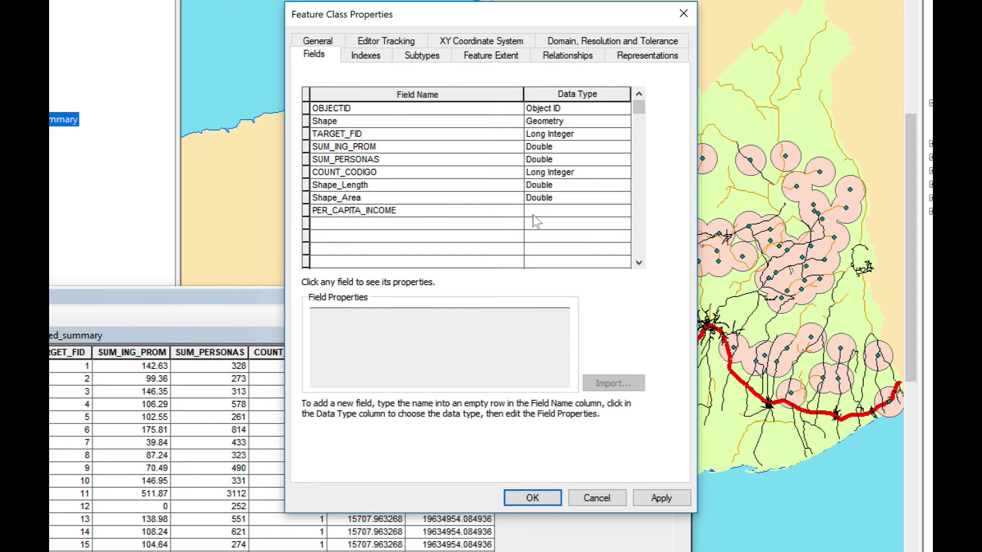
pyautogui.click(548, 214)
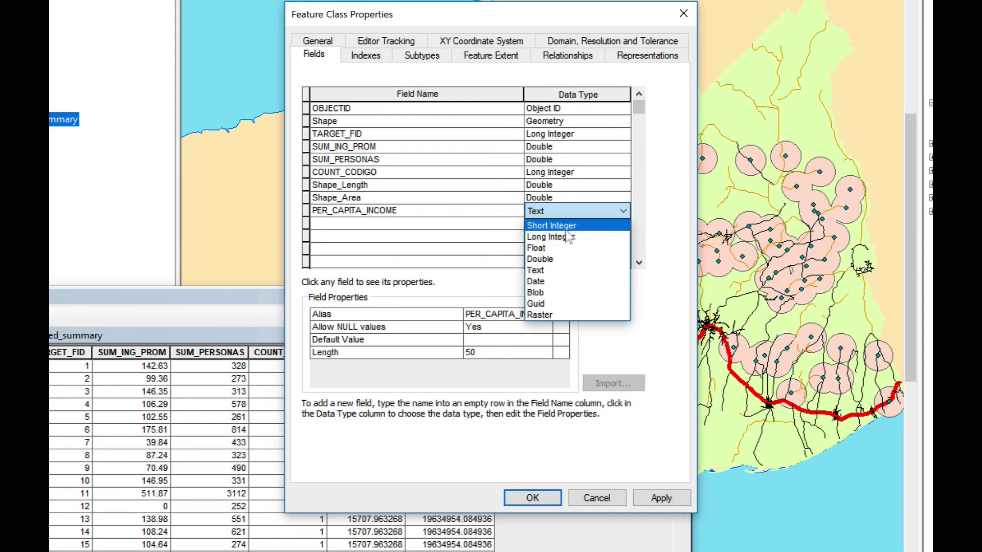
pyautogui.click(558, 259)
# Add a MY_INDEX field of type Double and save both new fields.
pyautogui.click(417, 225)
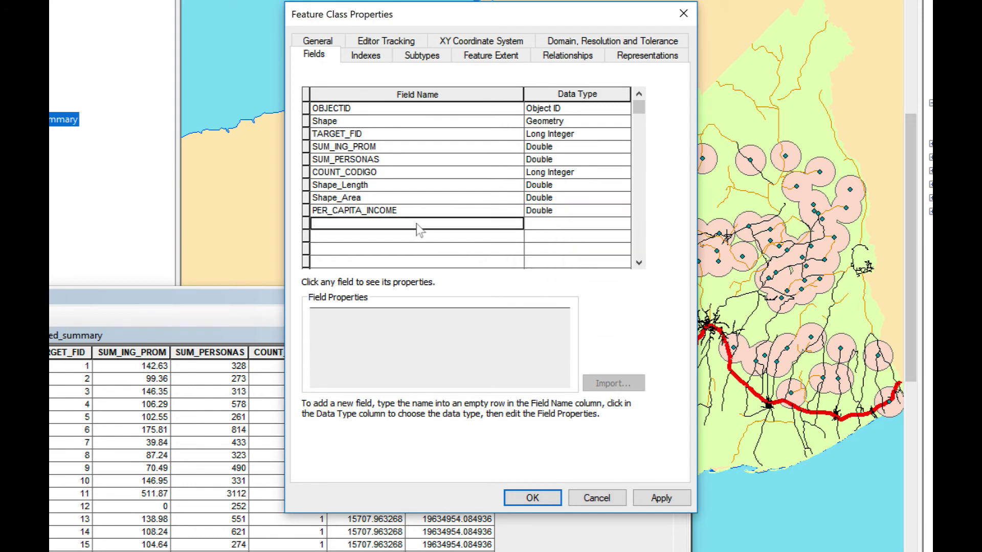
pyautogui.write('MY')
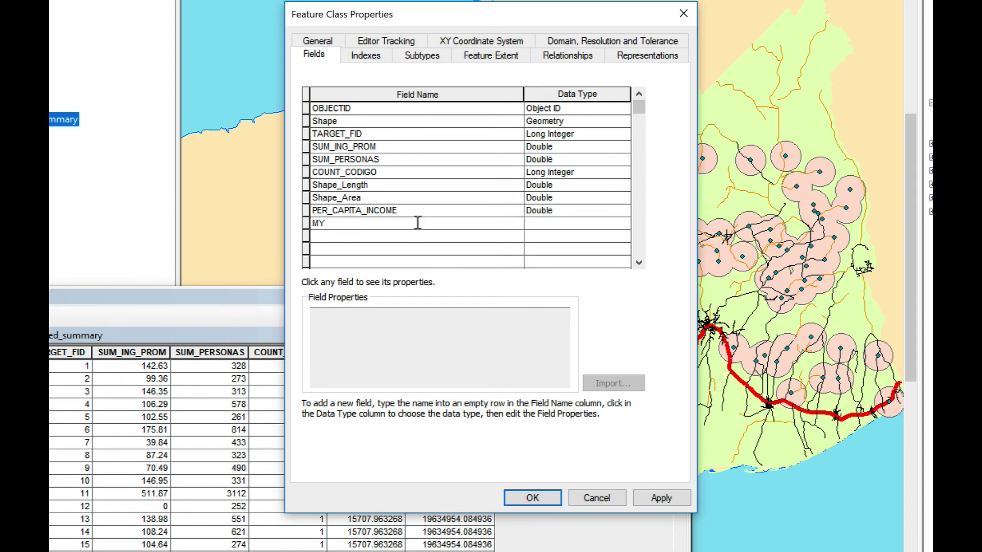
pyautogui.write('_INDEX')
pyautogui.click(567, 225)
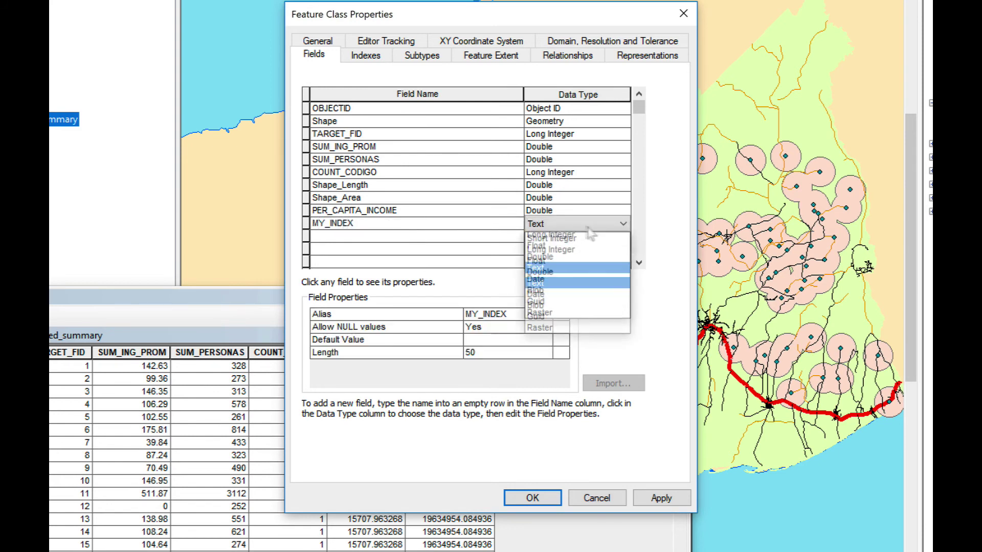
pyautogui.click(559, 276)
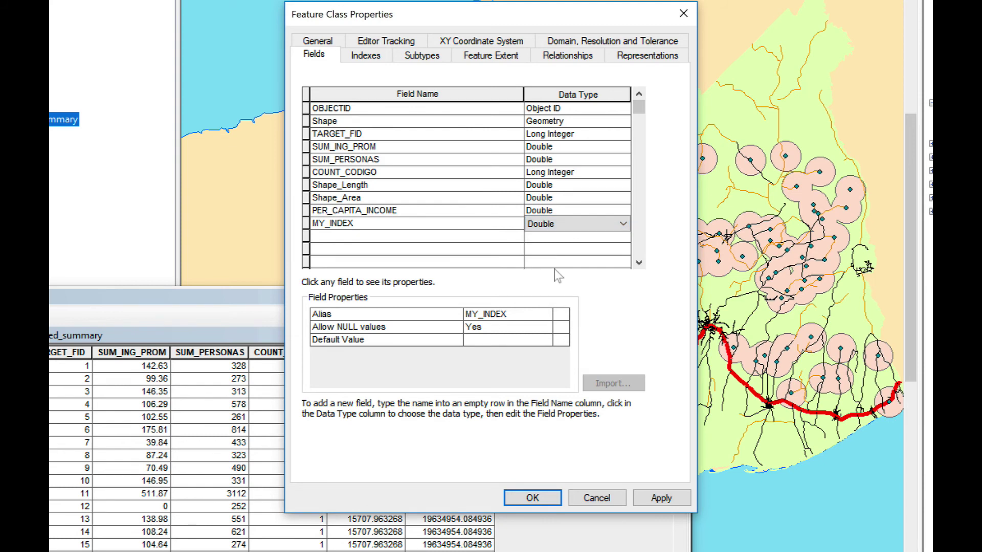
pyautogui.click(532, 498)
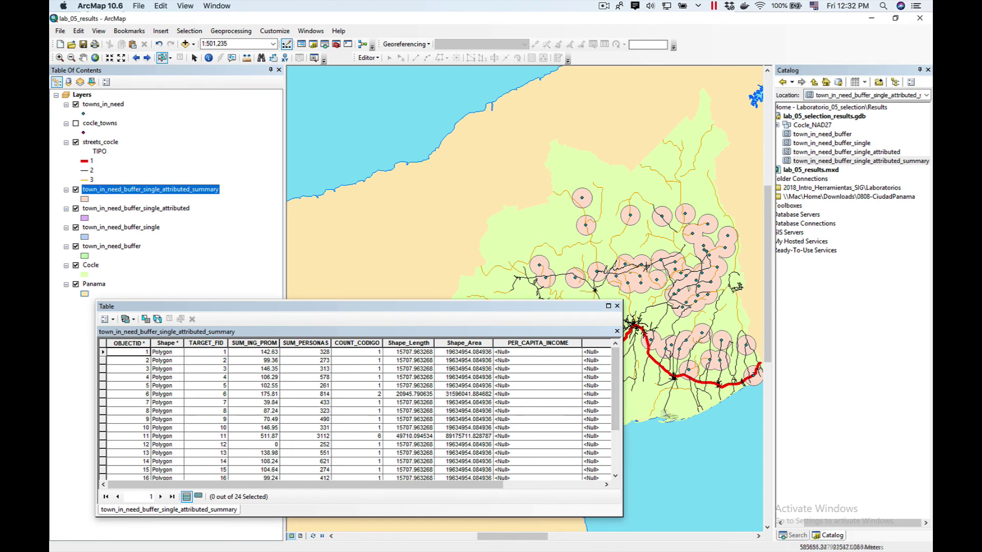
# Calculate PER_CAPITA_INCOME as [SUM_ING_PROM]/[SUM_PERSONAS] for all summary polygons.
pyautogui.moveTo(622, 440); pyautogui.dragTo(719, 441)
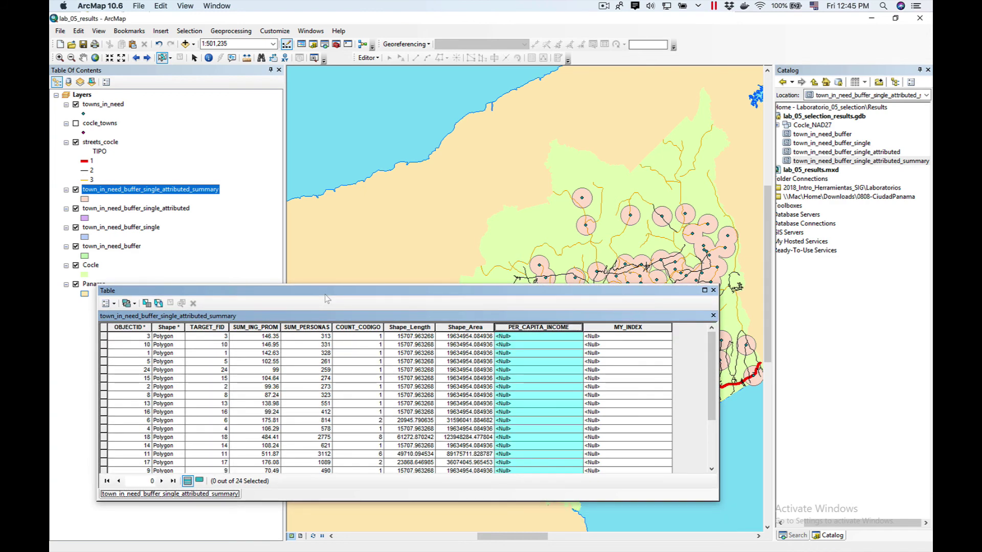
pyautogui.rightClick(517, 332)
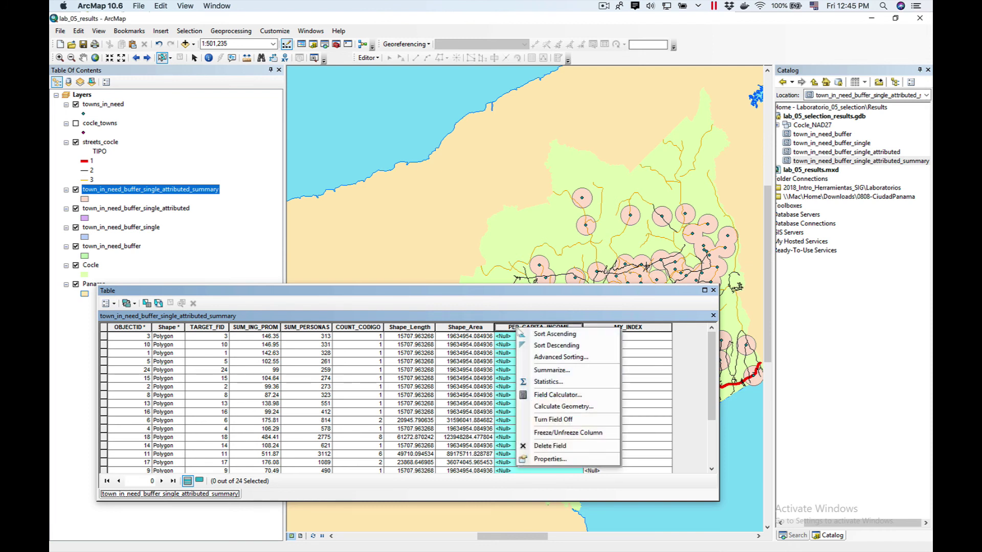
pyautogui.click(558, 395)
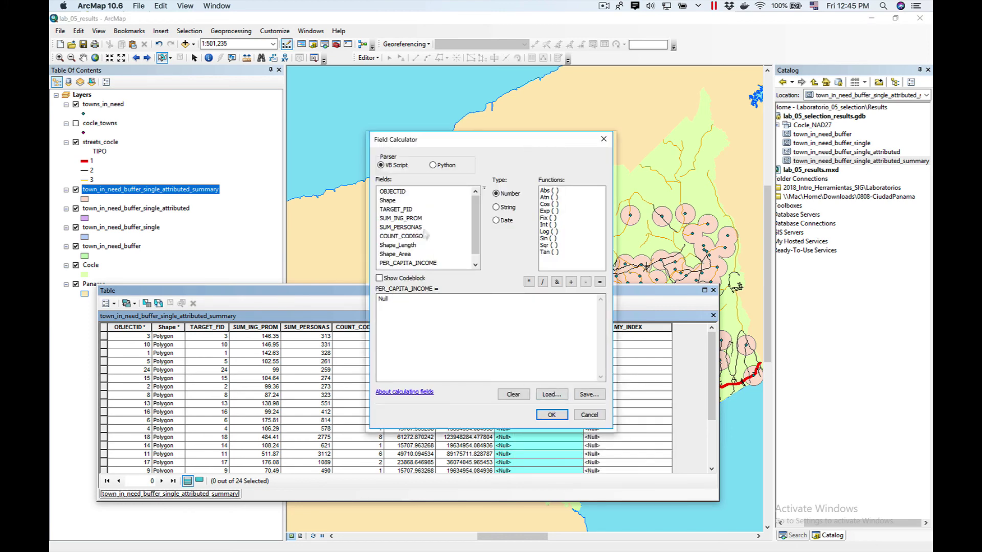
pyautogui.moveTo(398, 298); pyautogui.dragTo(351, 297)
pyautogui.press('BackSpace')
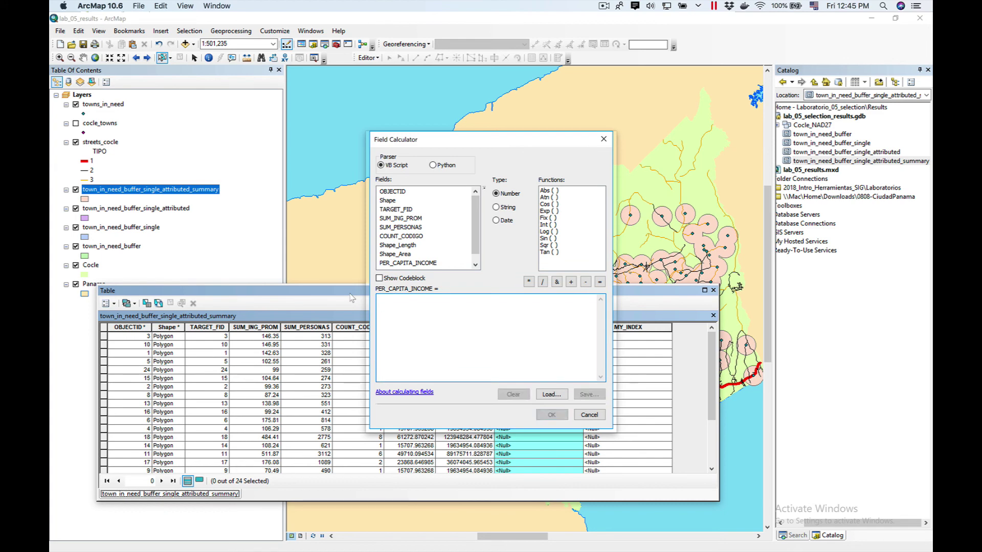
pyautogui.doubleClick(404, 219)
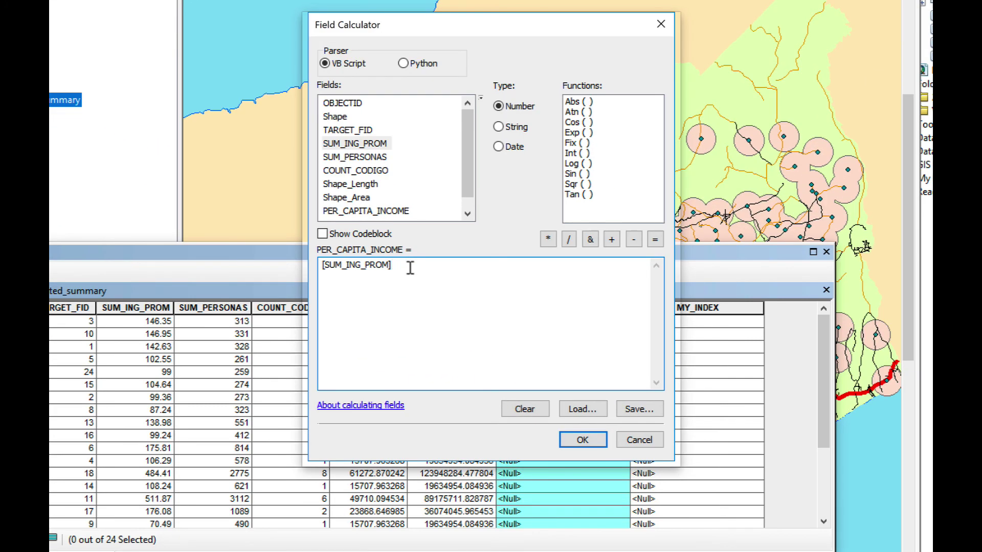
pyautogui.write('/')
pyautogui.doubleClick(354, 156)
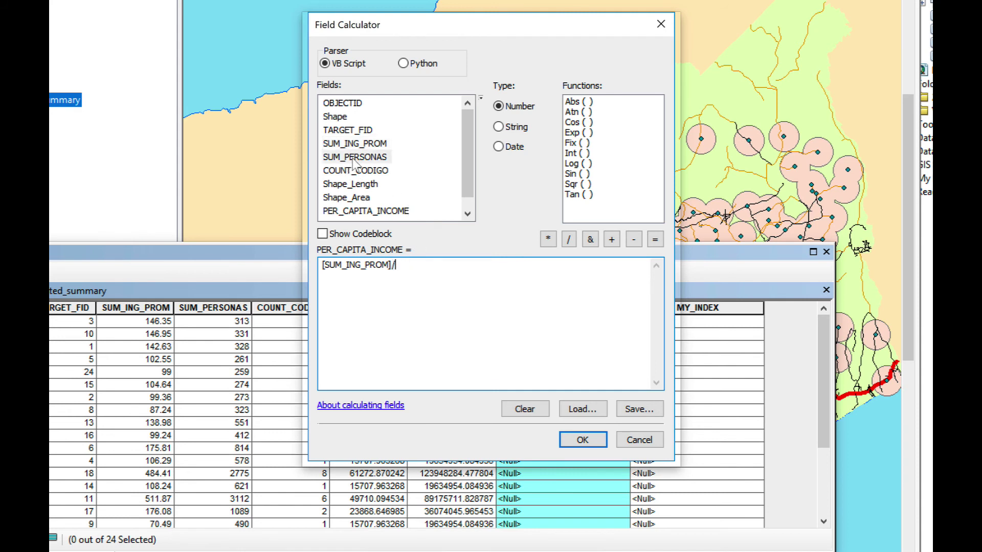
pyautogui.click(582, 441)
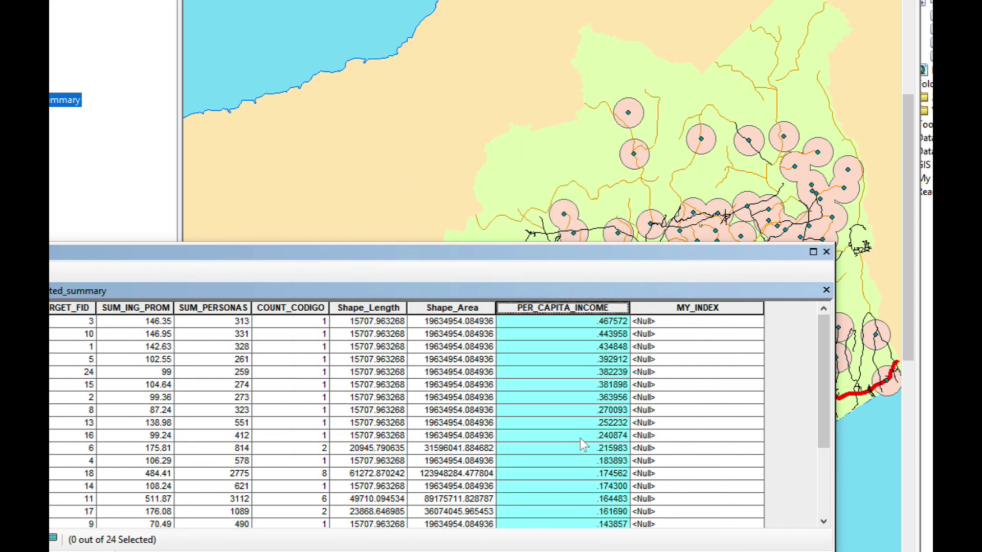
# Calculate MY_INDEX as [PER_CAPITA_INCOME] * [COUNT_CODIGO] for every row.
pyautogui.click(703, 307)
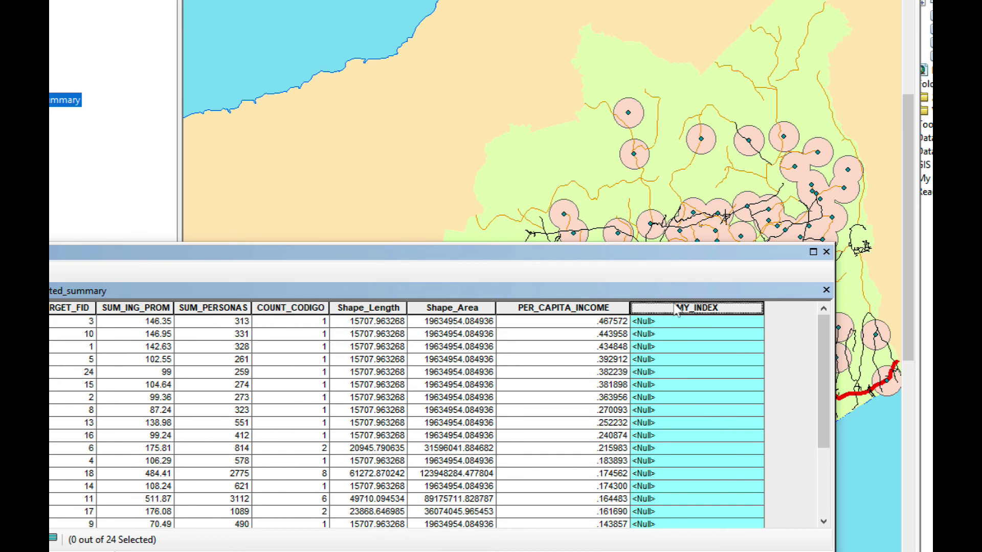
pyautogui.rightClick(690, 307)
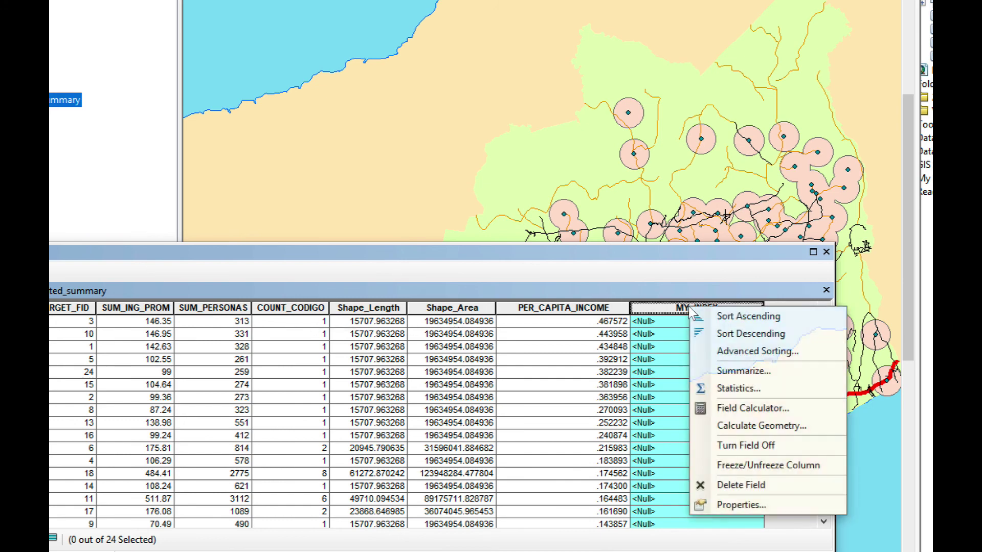
pyautogui.click(754, 409)
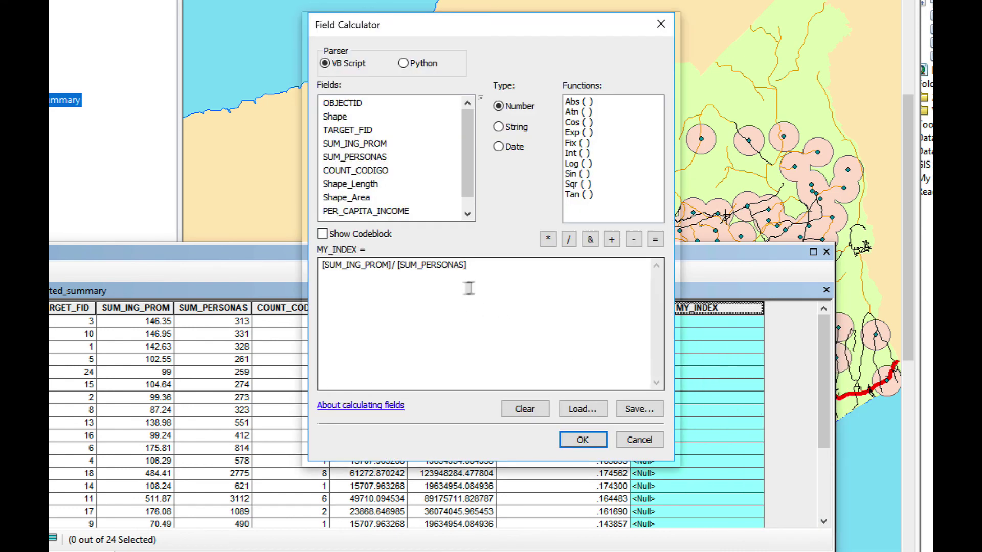
pyautogui.moveTo(486, 266); pyautogui.dragTo(257, 254)
pyautogui.press('Delete')
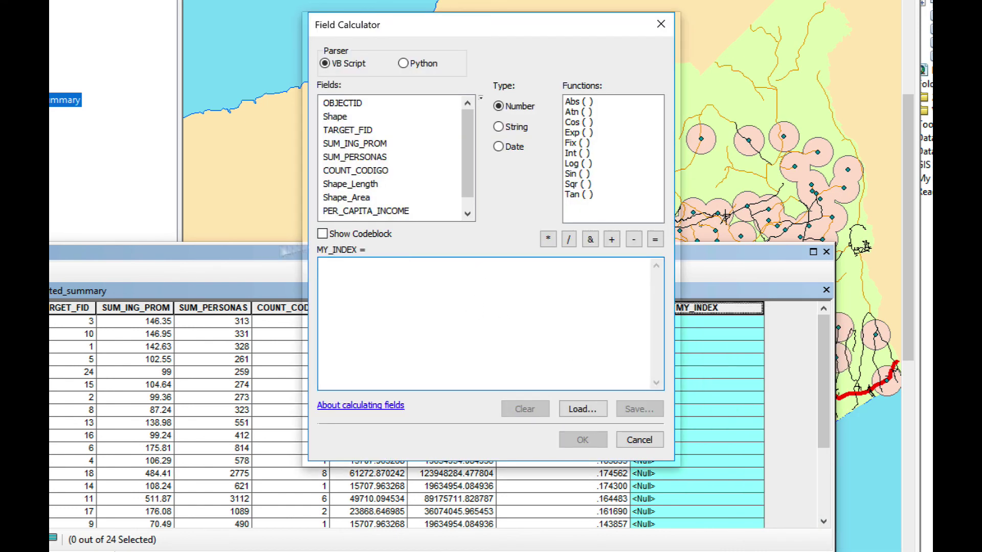
pyautogui.doubleClick(387, 210)
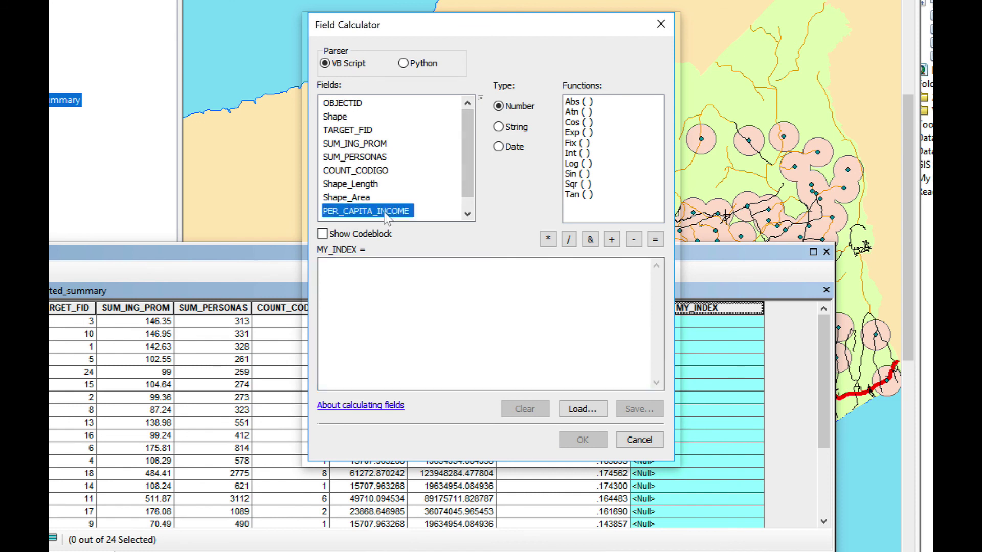
pyautogui.click(547, 240)
pyautogui.doubleClick(371, 171)
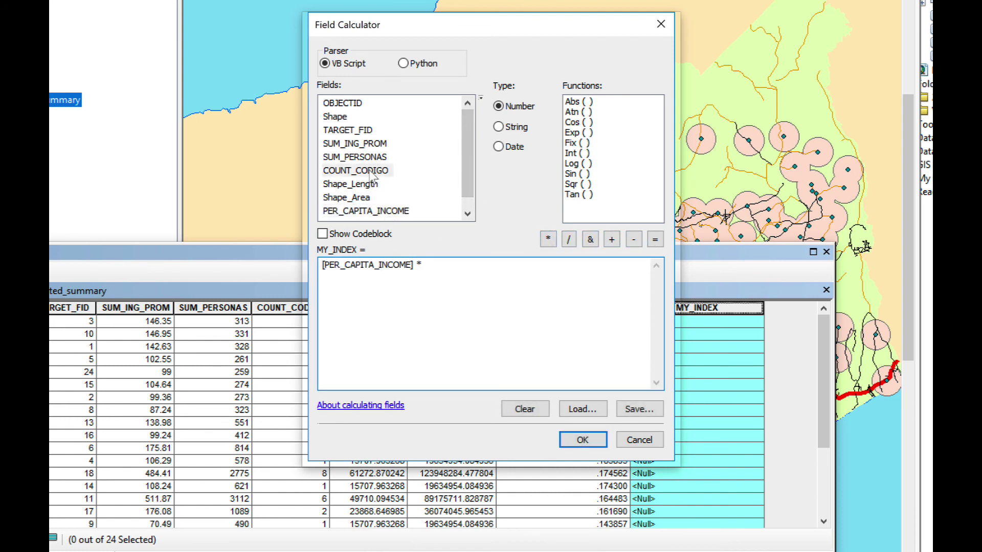
pyautogui.click(583, 439)
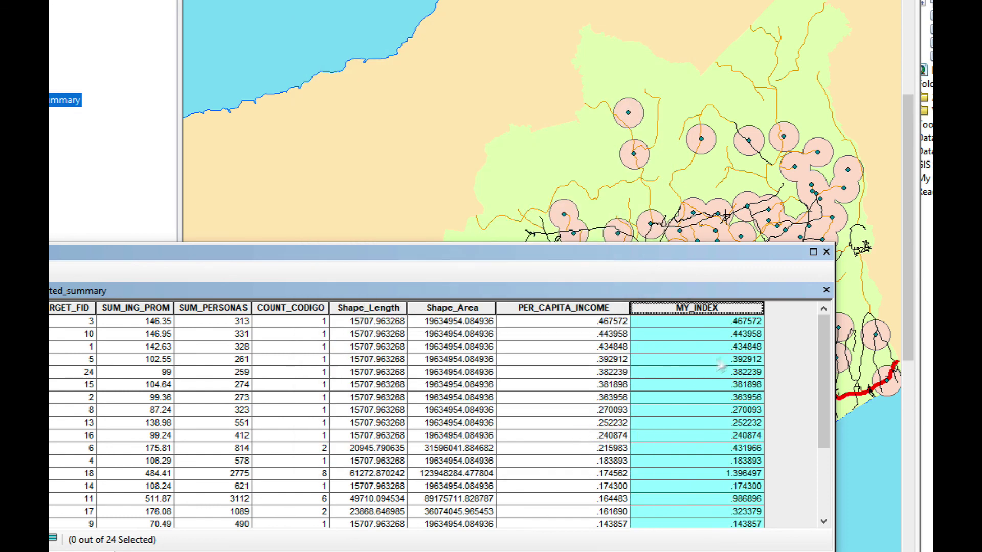
# Sort MY_INDEX descending, select top polygon TARGET_FID 20, and shrink the table to show the map.
pyautogui.rightClick(704, 308)
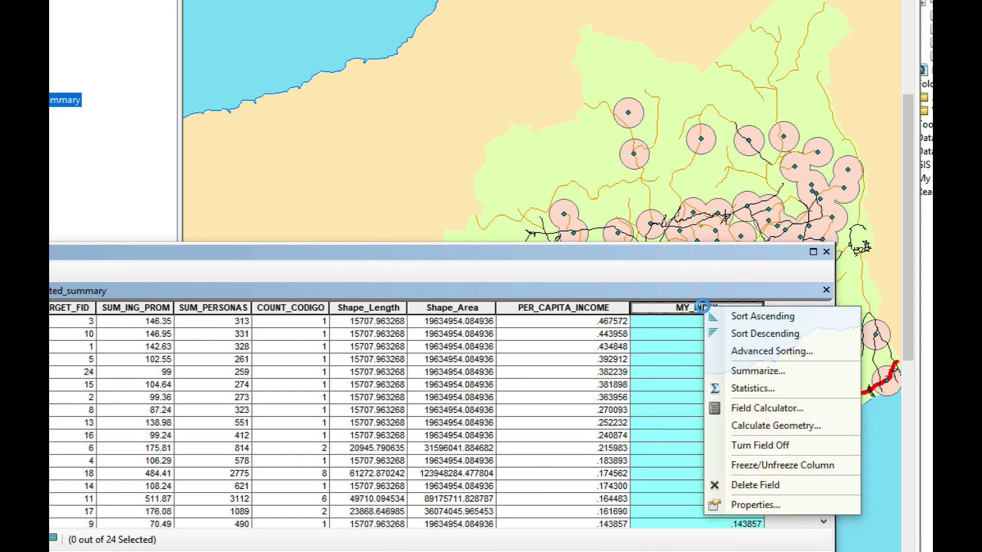
pyautogui.click(745, 335)
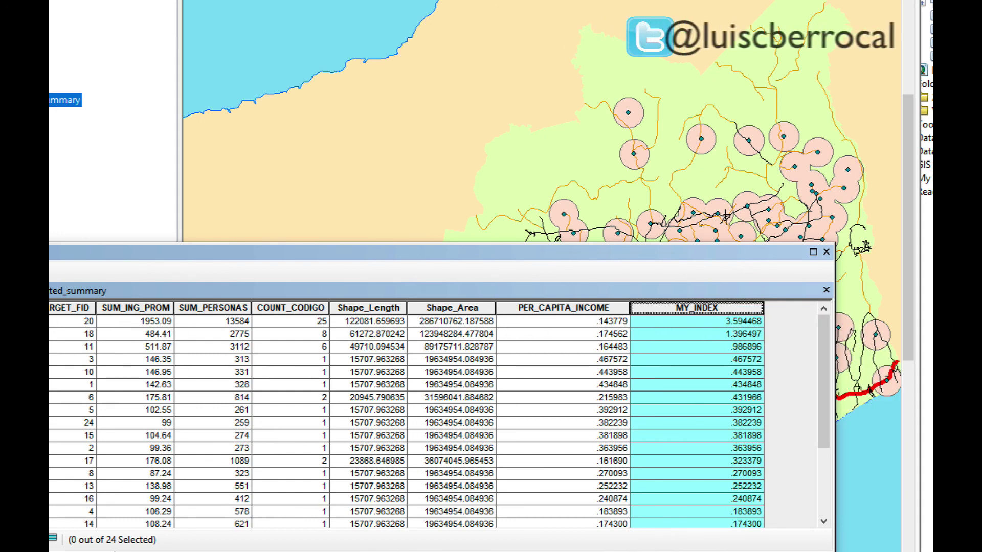
pyautogui.click(148, 322)
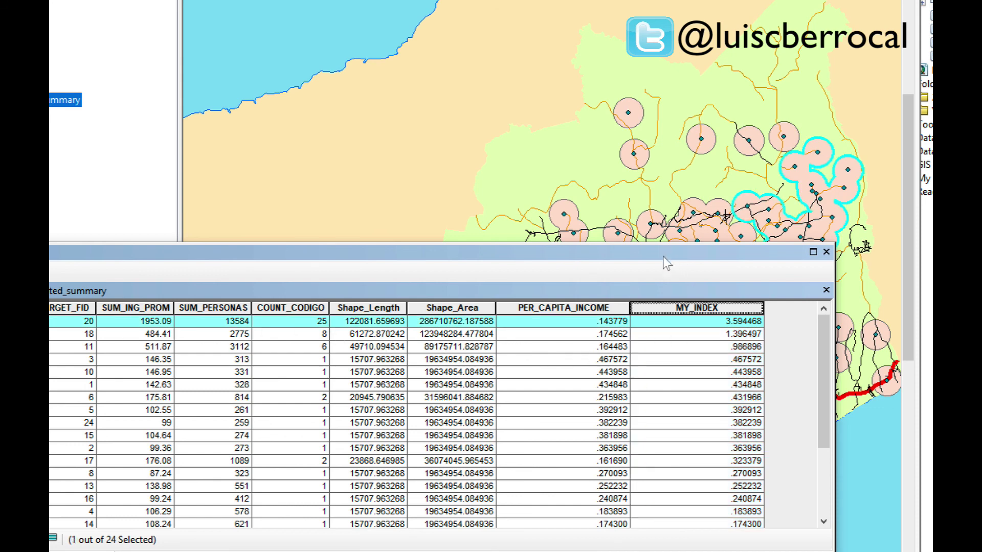
pyautogui.moveTo(664, 257); pyautogui.dragTo(592, 271)
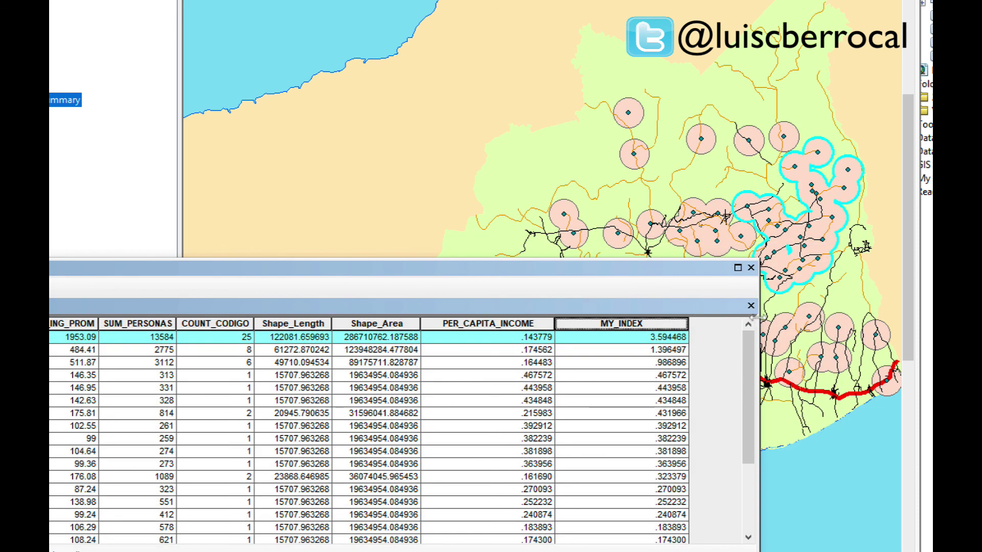
pyautogui.moveTo(758, 318); pyautogui.dragTo(629, 318)
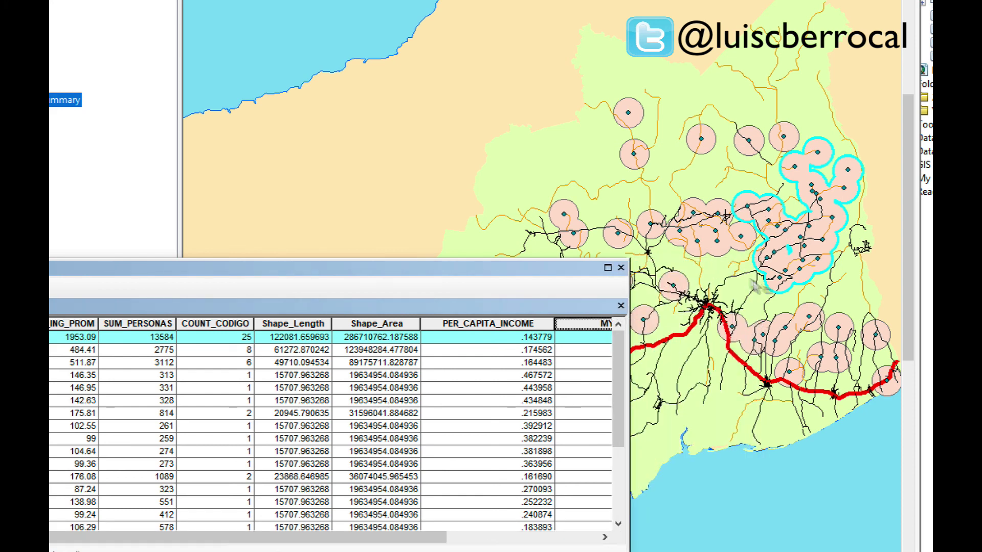